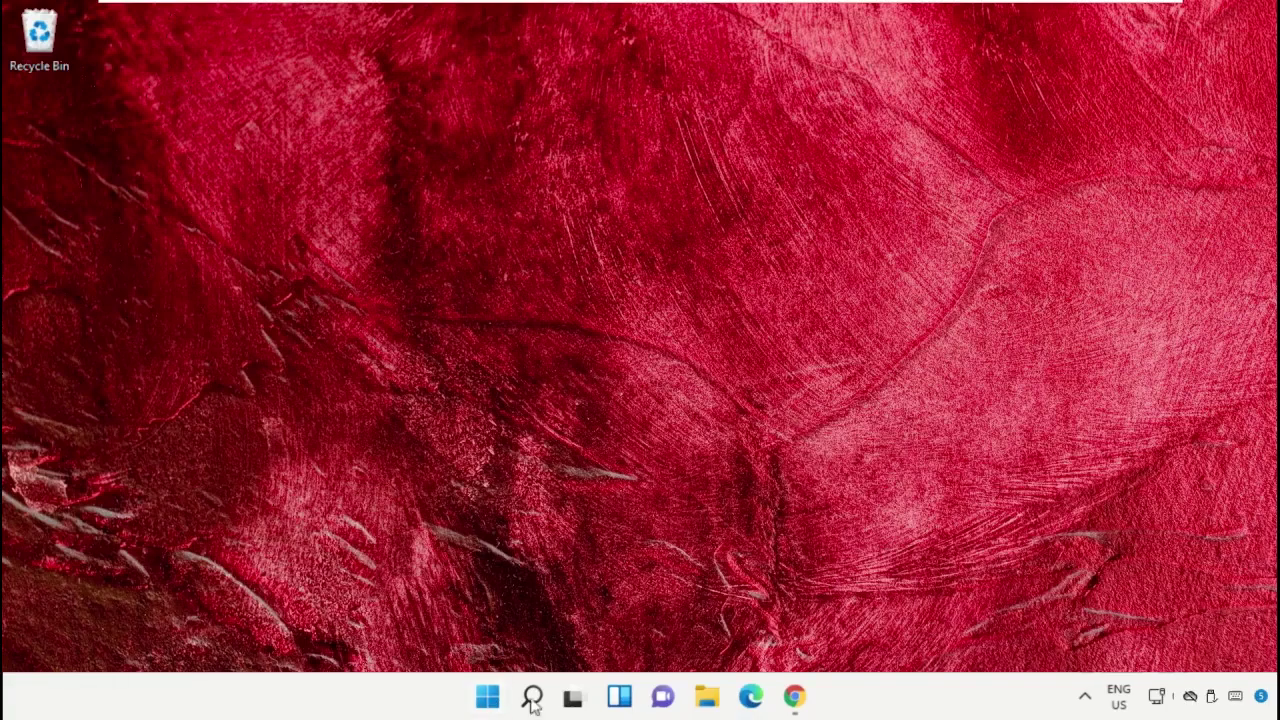
- Search Windows for 'task manager' and open the launch options for the Task Manager result
click(533, 700)
click(405, 94)
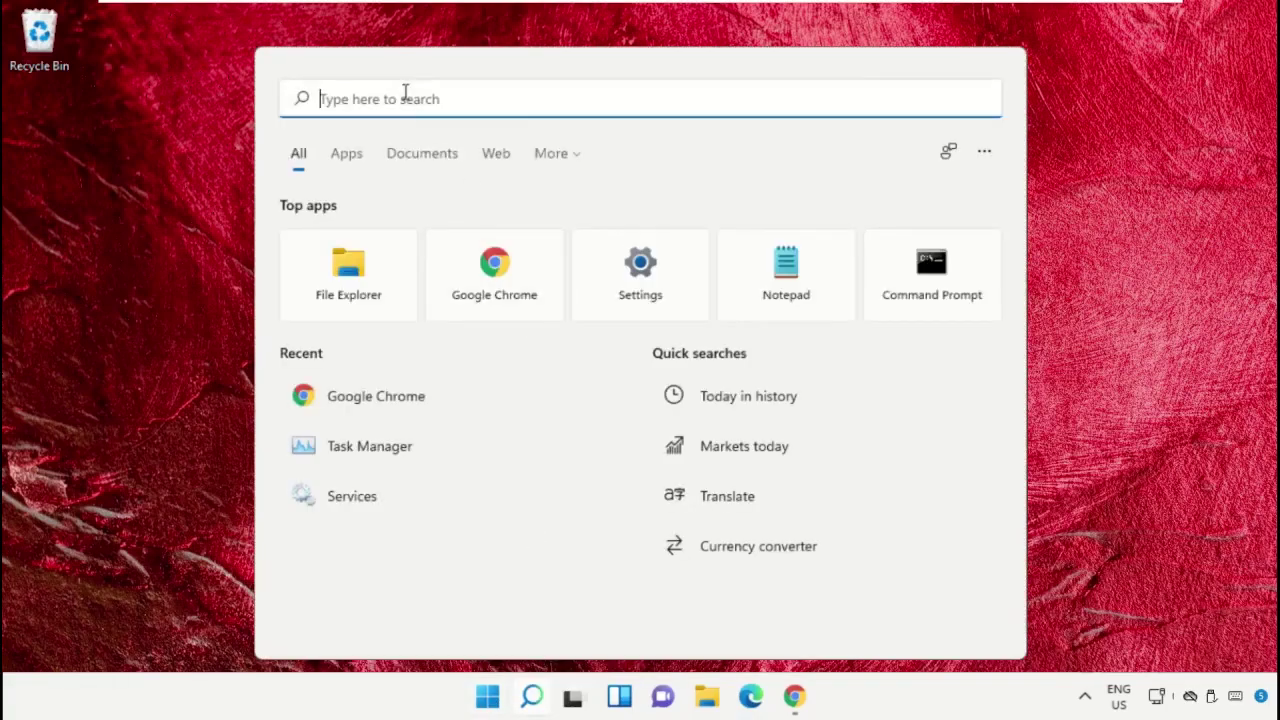
text(task manag)
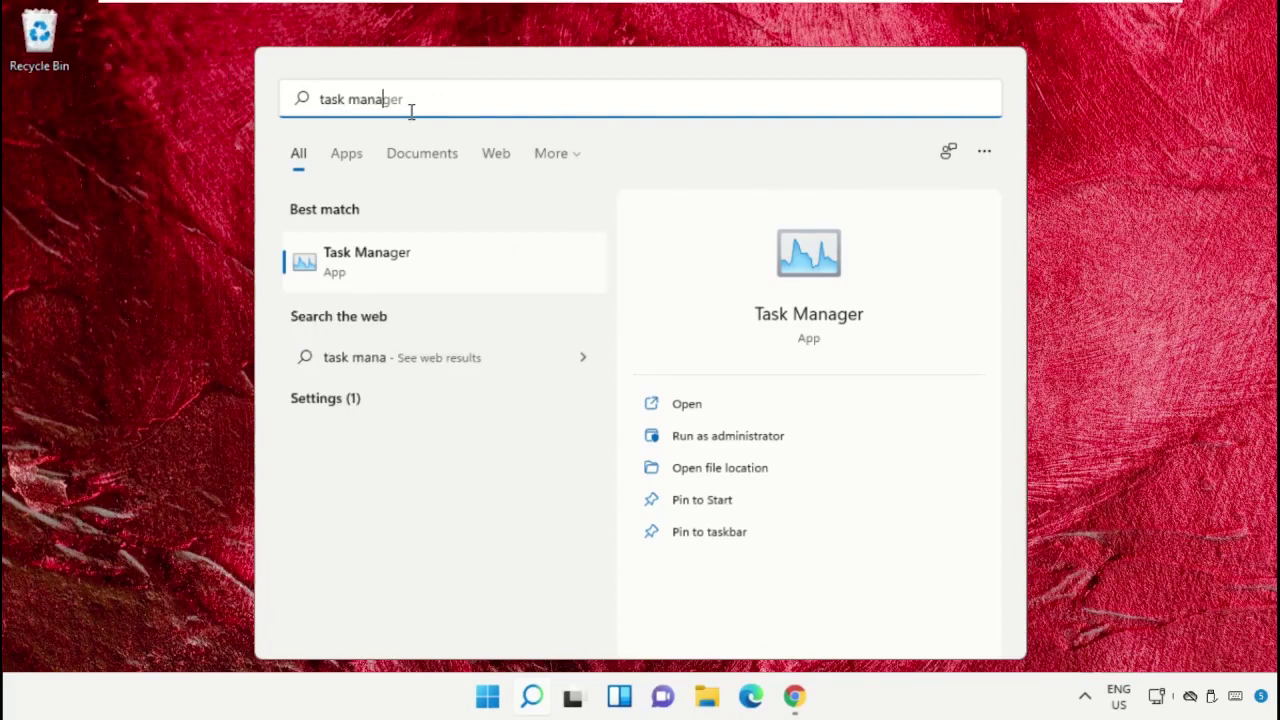
text(er)
right_click(361, 270)
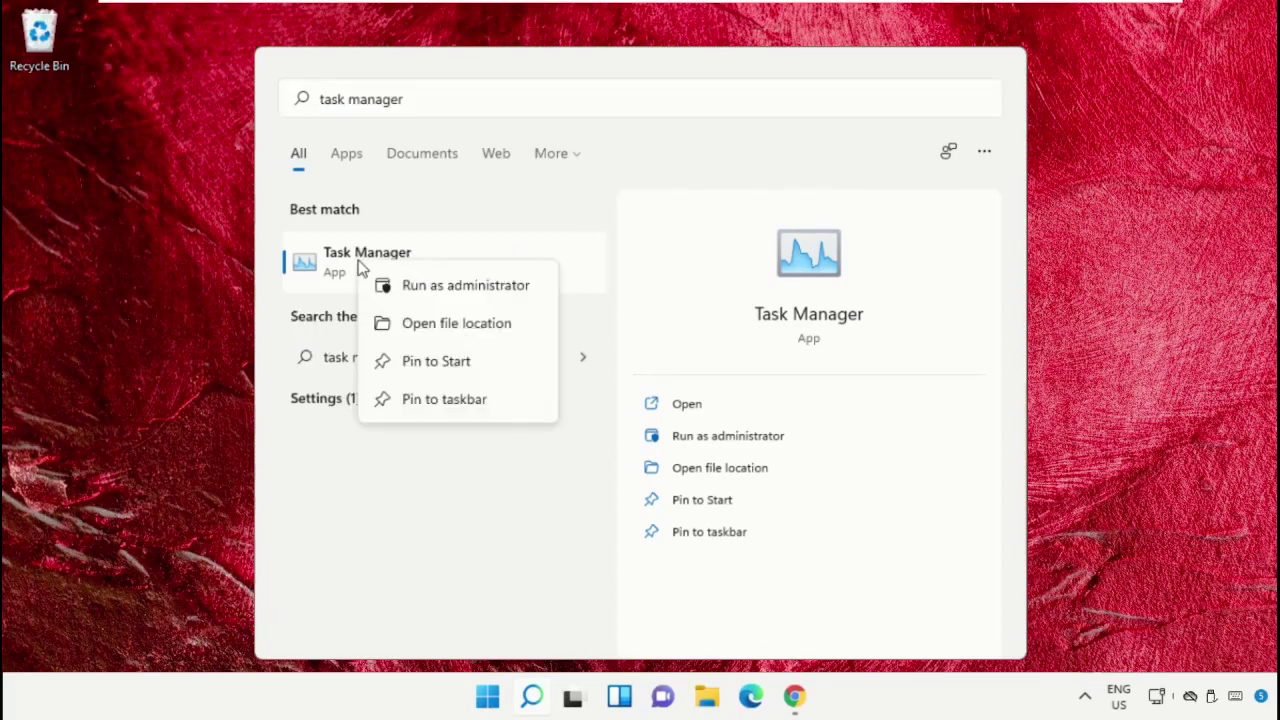
- Run Task Manager as administrator and open its Run new task dialog, moved to the right
click(446, 286)
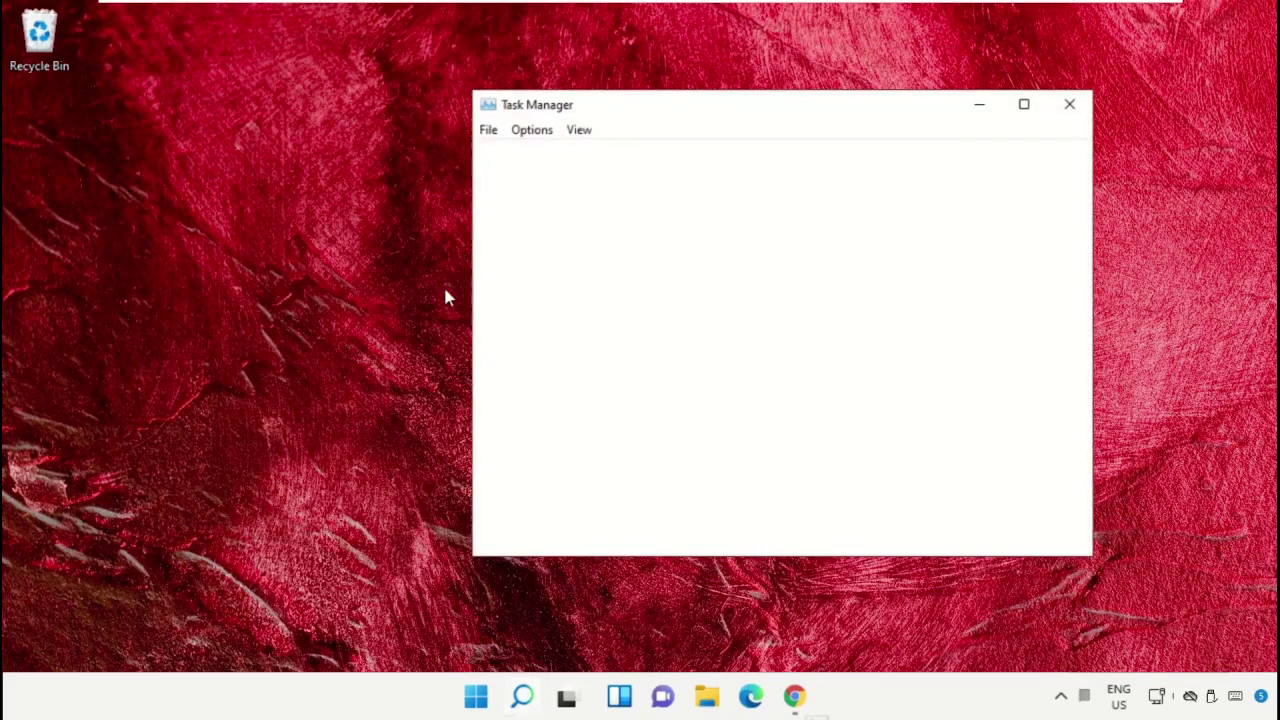
drag(653, 106, 290, 192)
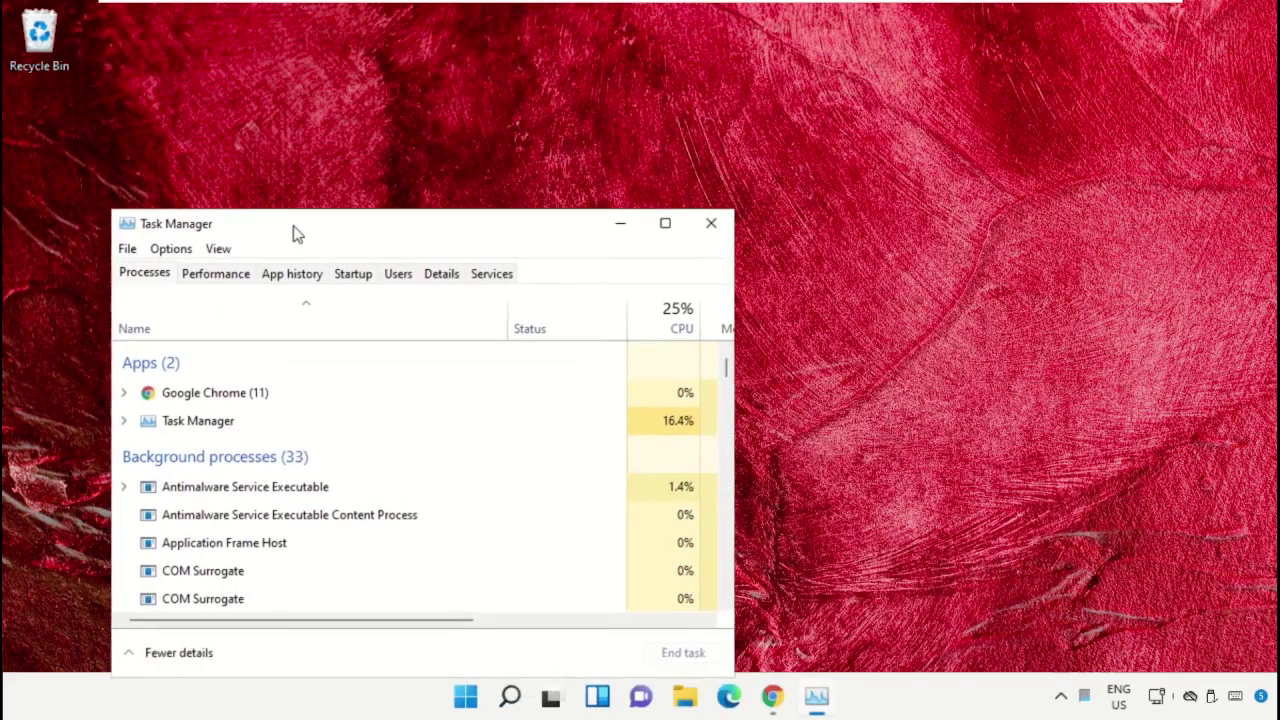
click(124, 215)
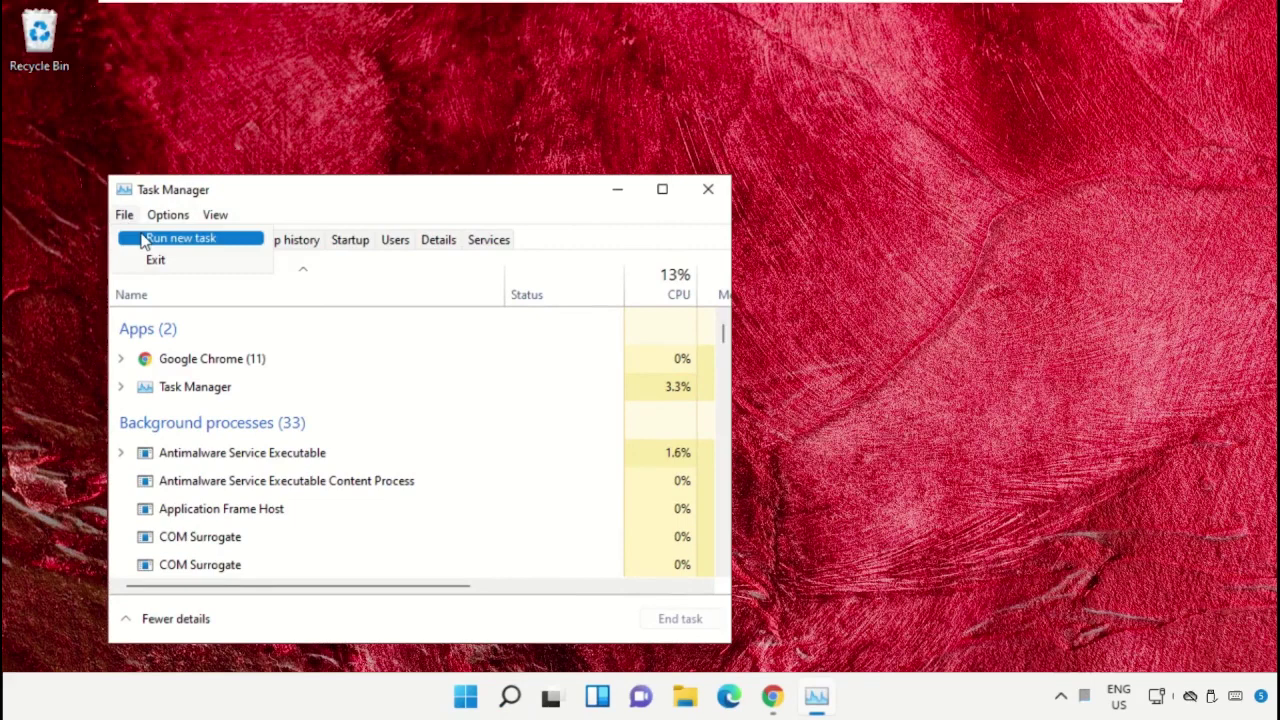
click(143, 241)
drag(265, 241, 894, 193)
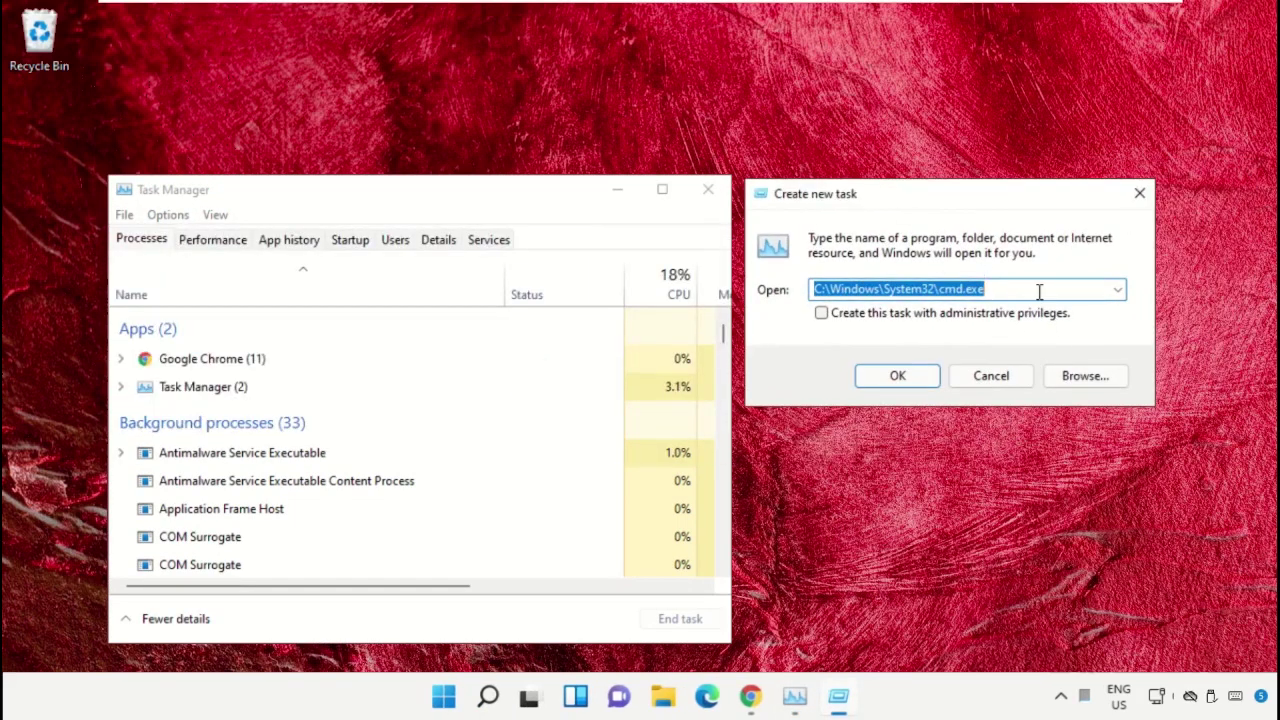
- Browse from This PC into Local Disk (C:) and open the Windows folder
click(1076, 380)
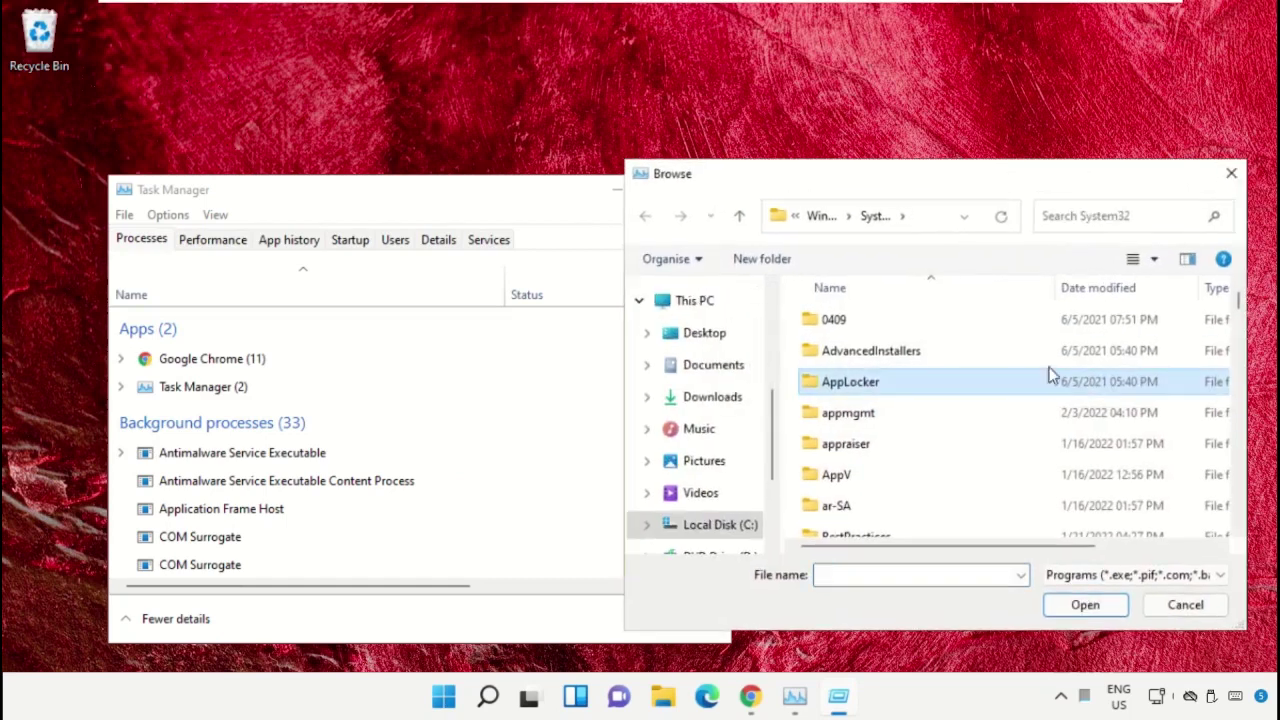
click(697, 300)
scroll(829, 351, down, 2)
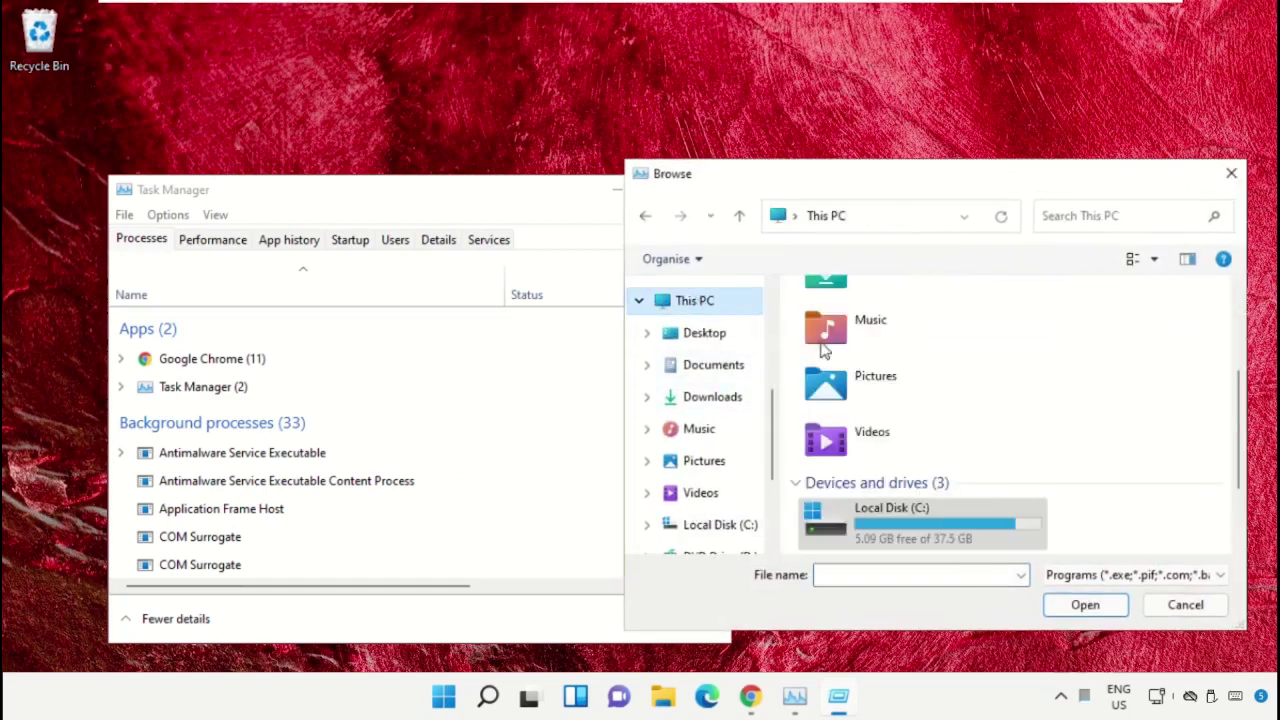
click(920, 447)
double_click(930, 520)
scroll(910, 420, down, 2)
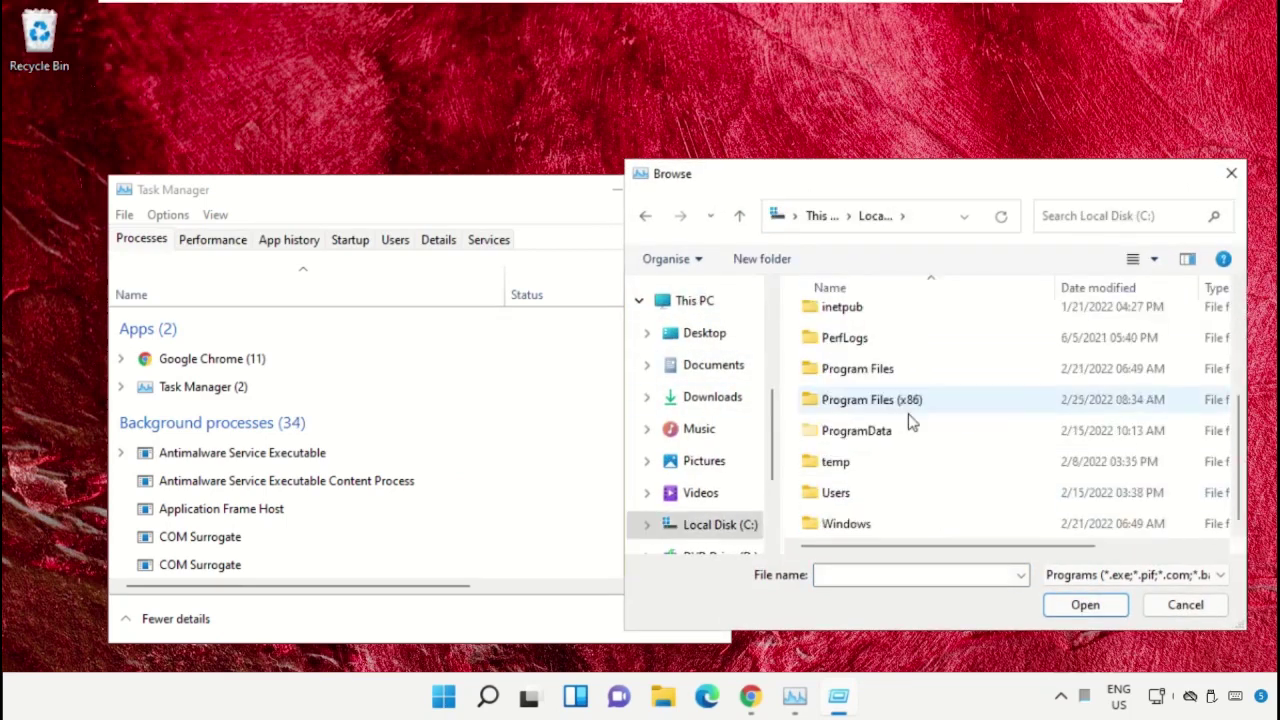
double_click(862, 524)
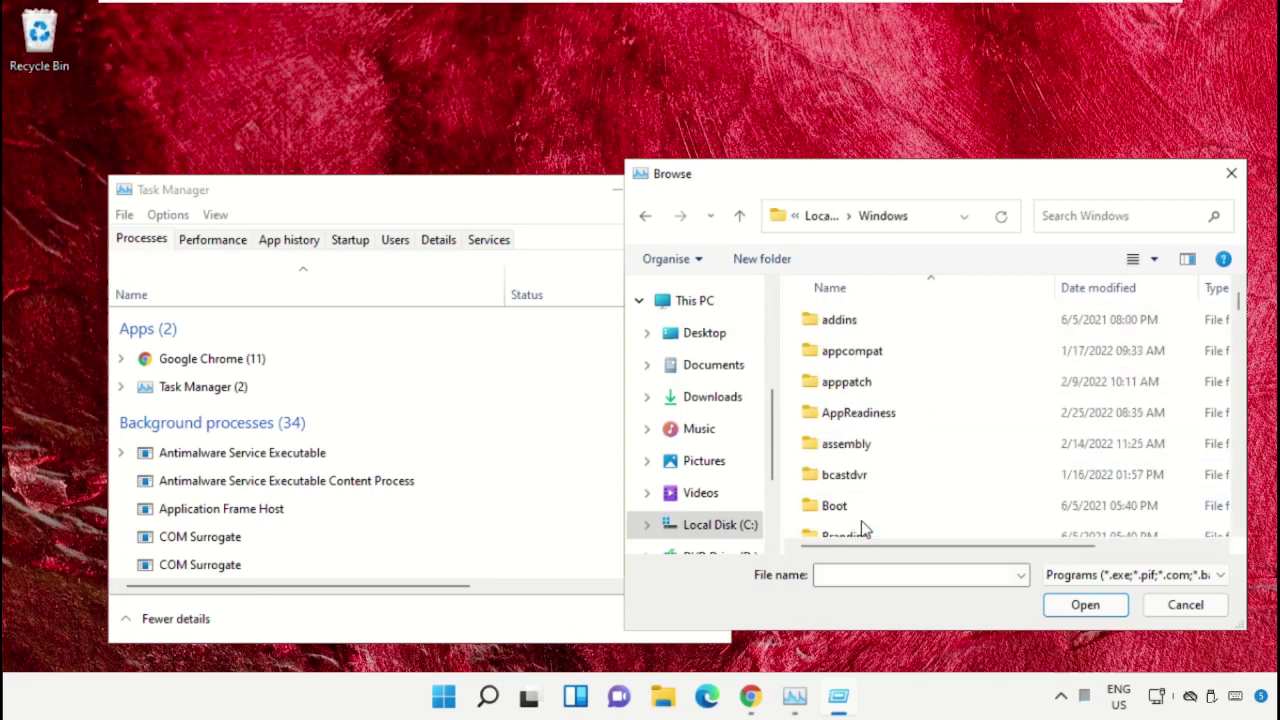
- Open the System32 folder and select cmd.exe as the program to run
text(system)
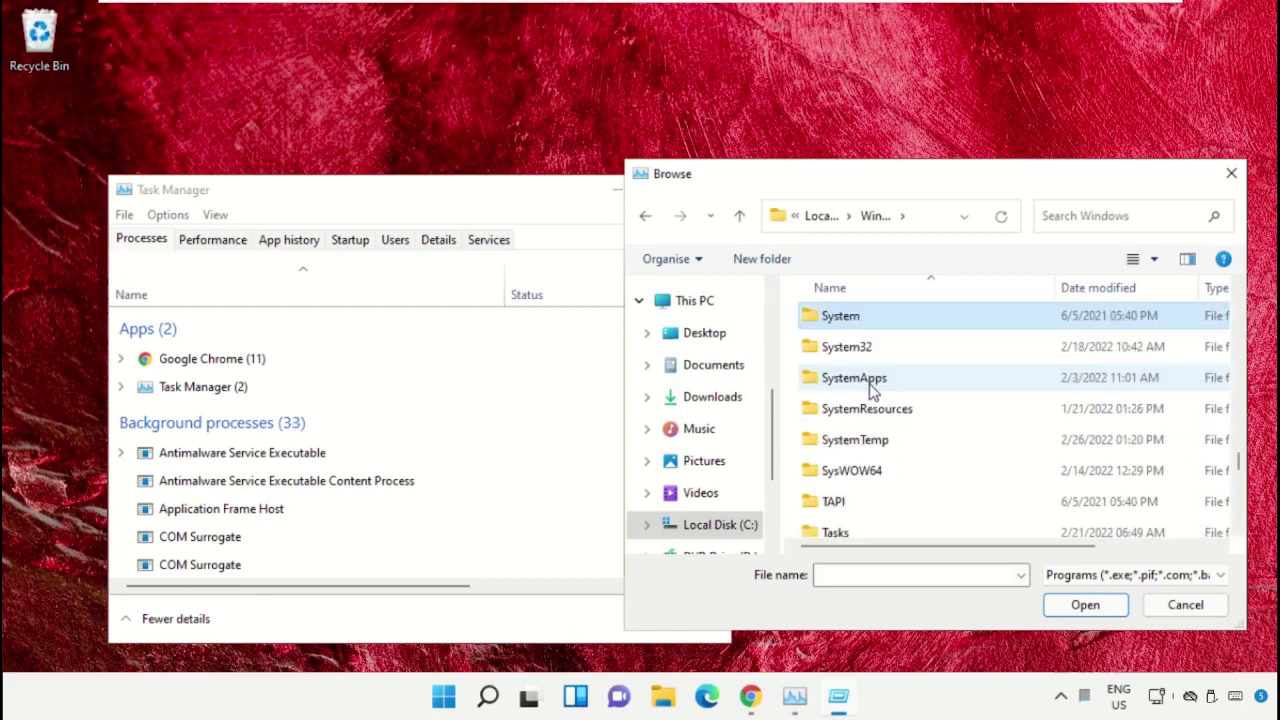
double_click(855, 350)
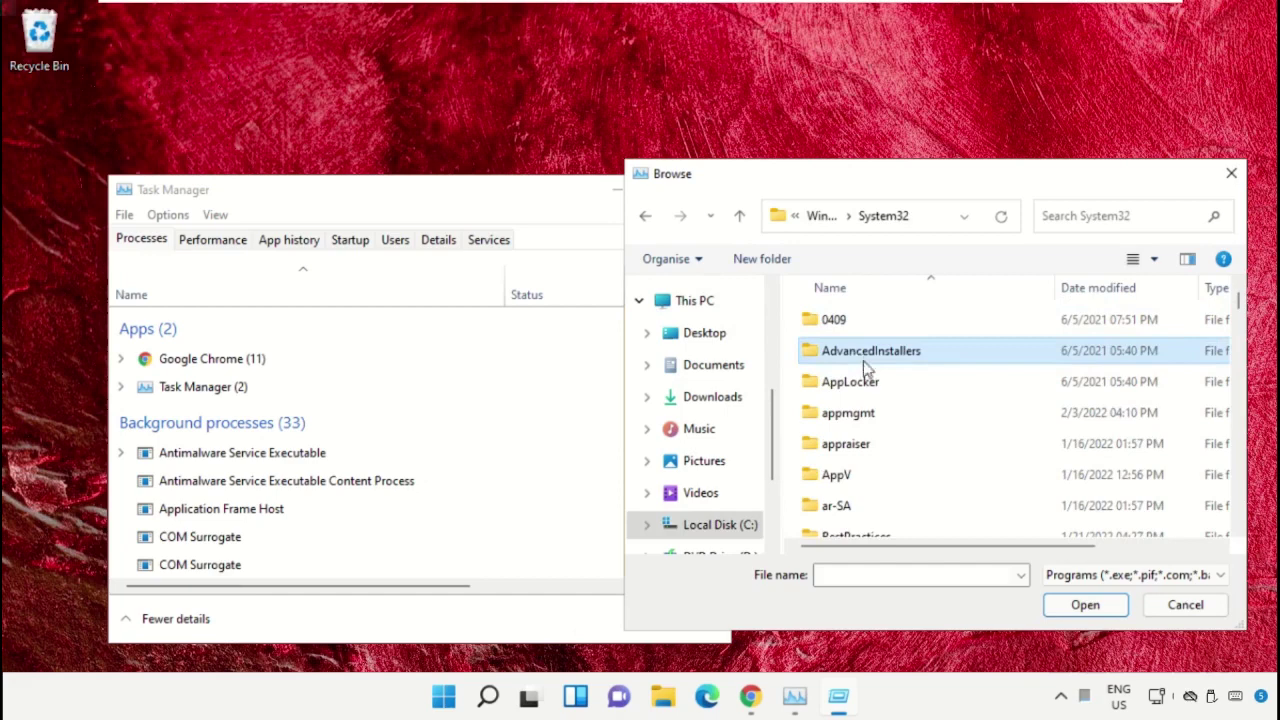
scroll(870, 380, down, 5)
click(880, 400)
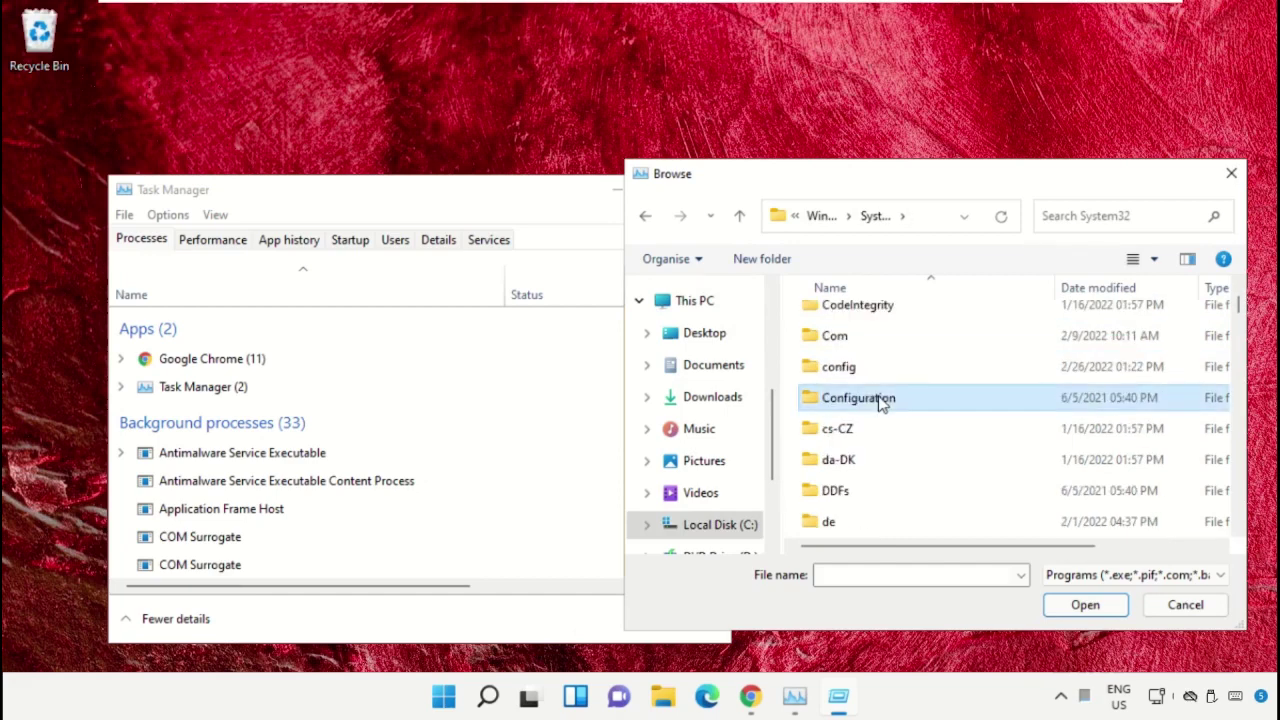
key(Down)
key(Down)
key(Down)
key(Down)
key(Down)
key(Down)
key(Down)
key(Down)
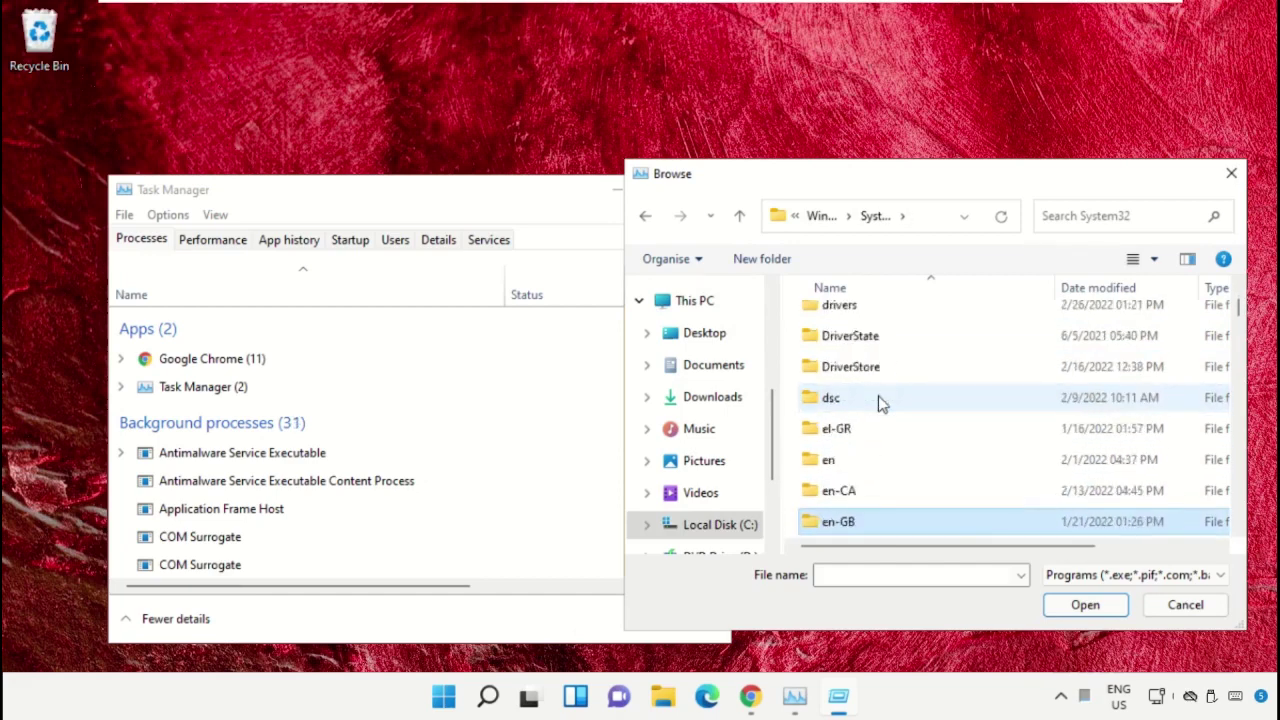
key(Down)
key(Down)
key(Down)
key(Down)
key(Down)
key(Down)
key(Down)
key(Down)
key(Down)
key(Down)
key(Down)
key(Down)
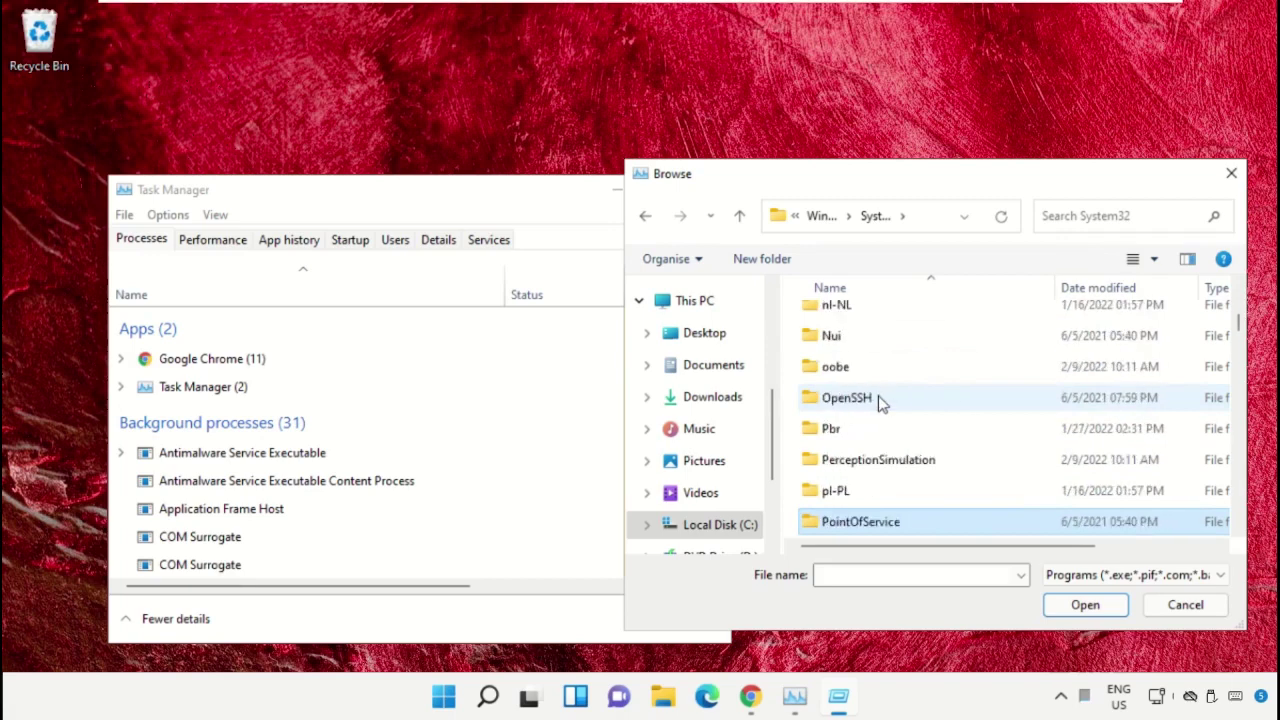
key(Down)
key(Down)
key(Down)
key(Down)
key(Down)
key(Down)
text(cmd)
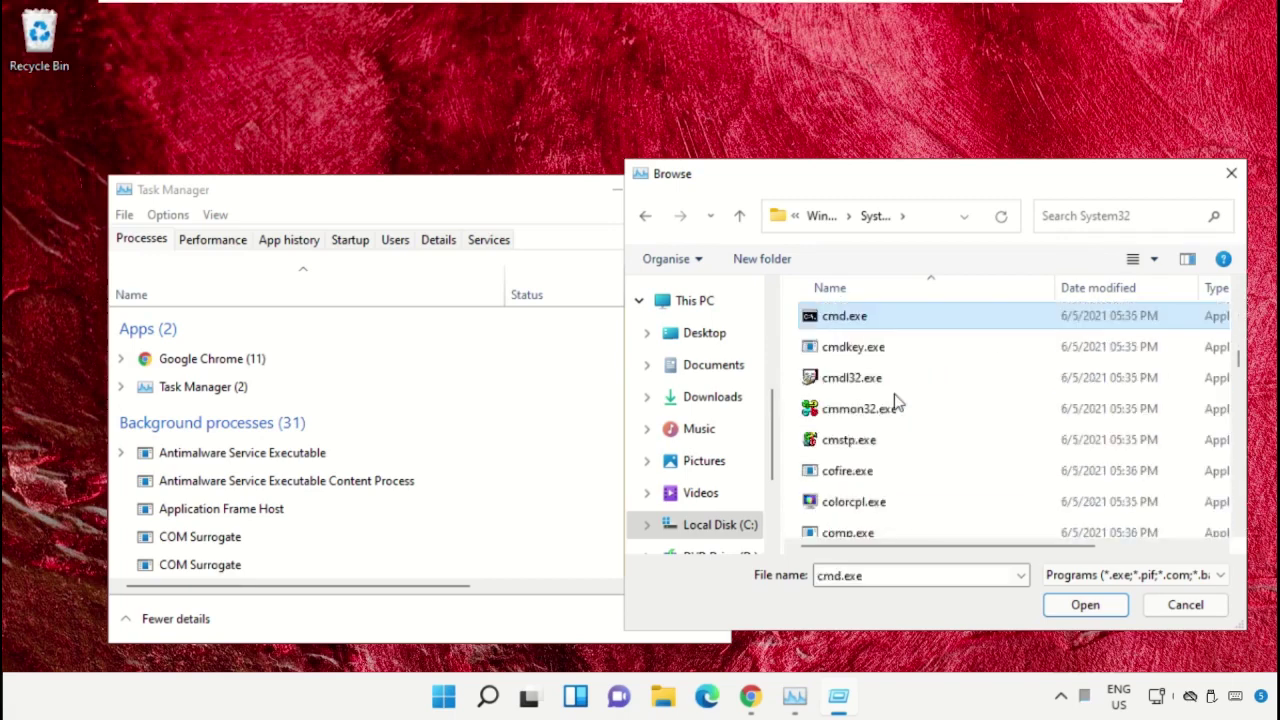
- Confirm cmd.exe and run it as a new task with administrative privileges
click(1066, 606)
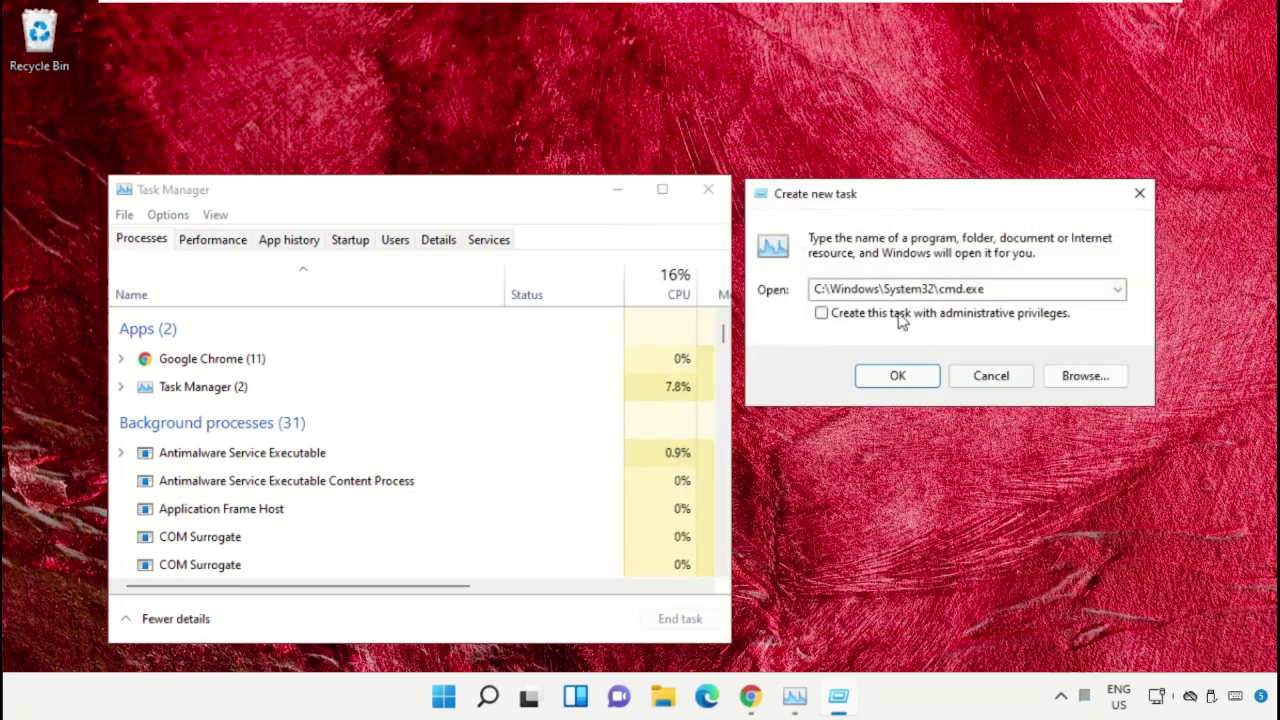
click(821, 314)
click(925, 378)
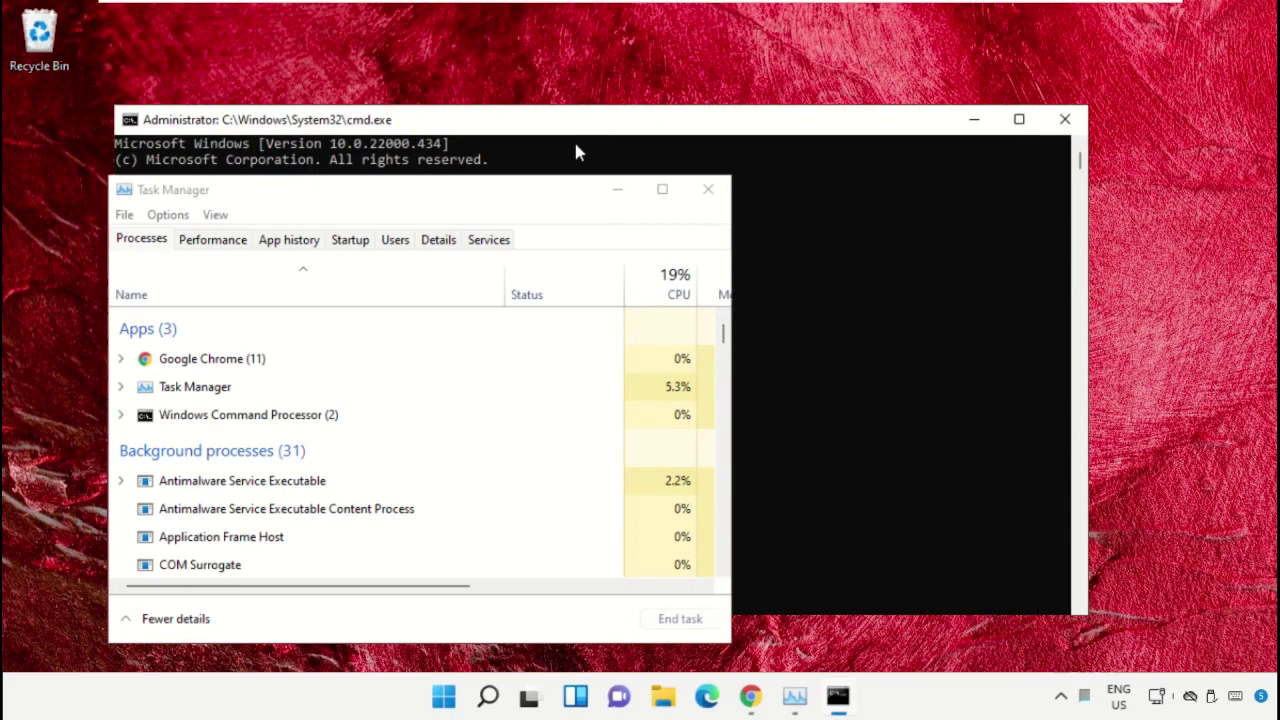
- Minimize Task Manager, then shrink and centre the Command Prompt window
click(626, 199)
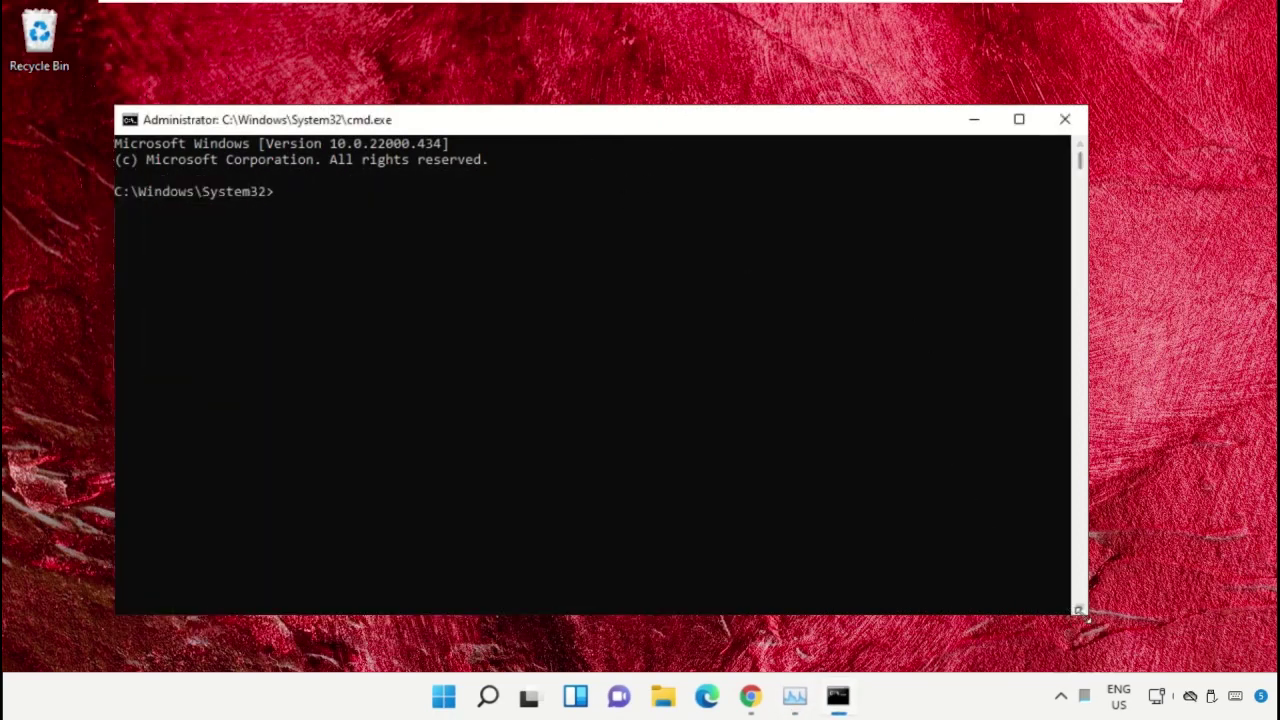
mouse_move(1075, 622)
mouse_down()
mouse_move(795, 497)
mouse_move(872, 500)
mouse_up()
drag(498, 131, 630, 268)
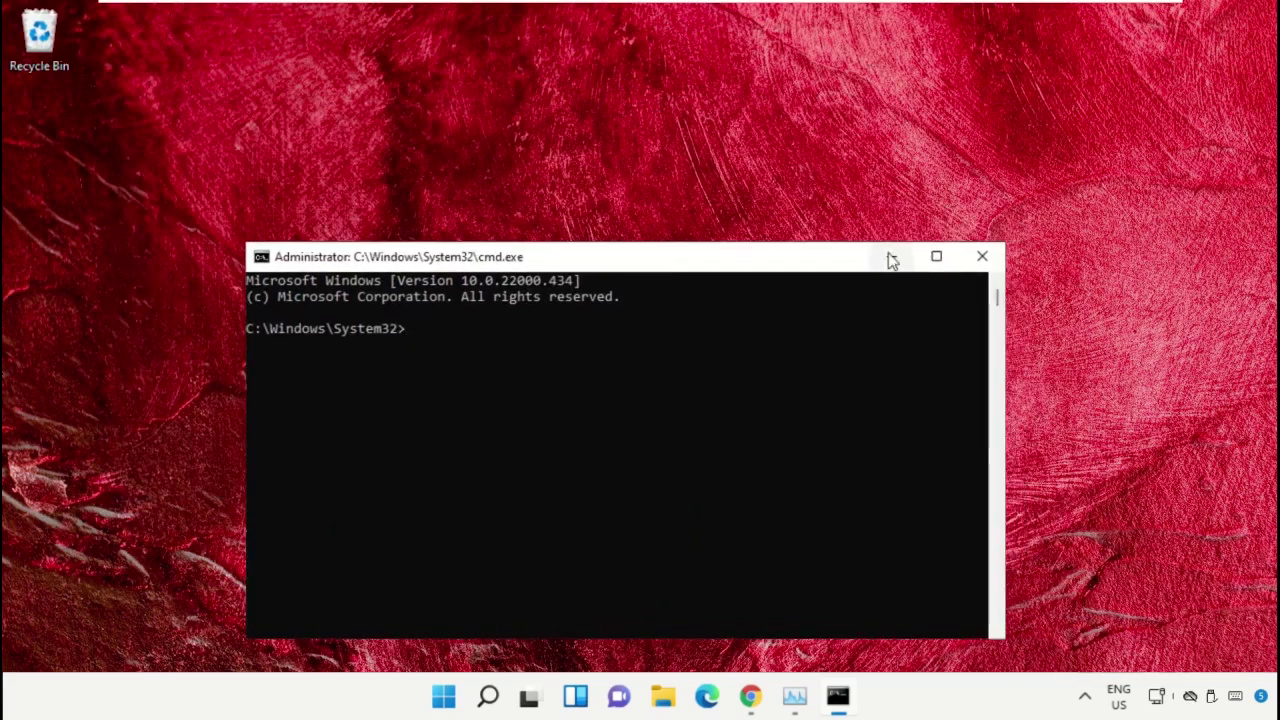
- In Chrome, search 'hows' and open the Hows.tech Important Windows Commands page
click(752, 700)
click(433, 370)
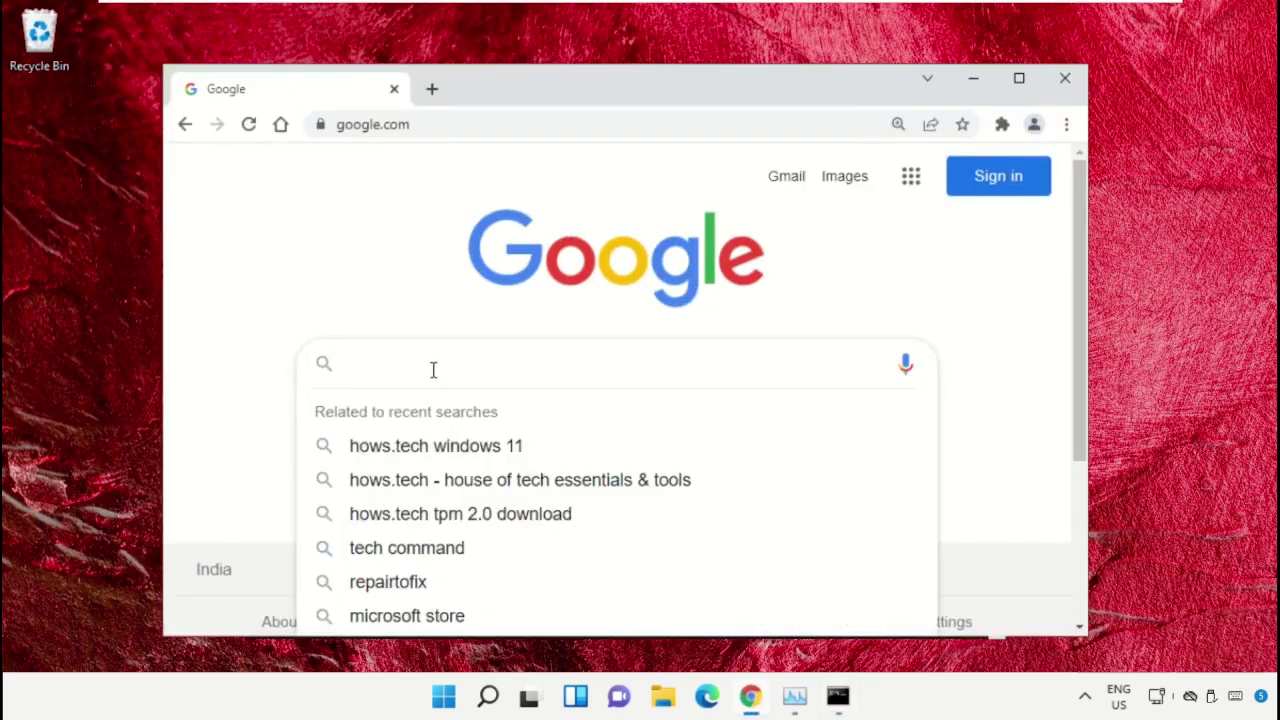
text(hows)
key(Down)
key(Return)
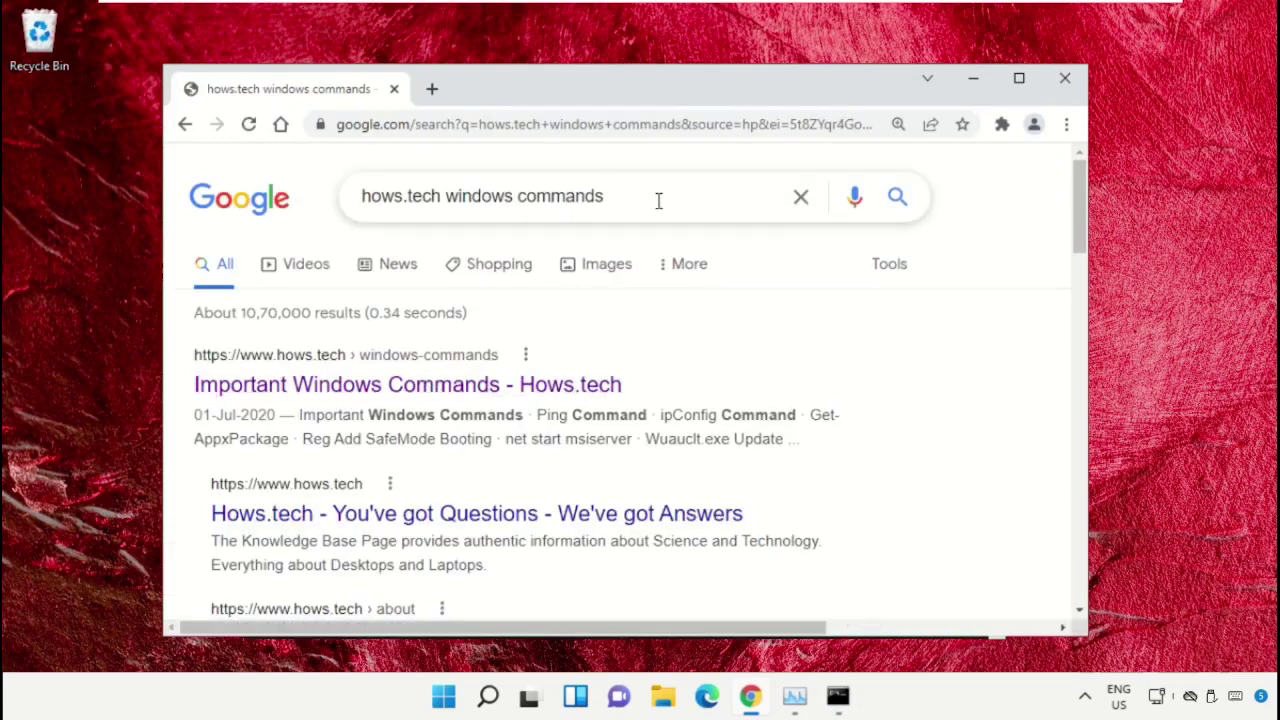
click(482, 392)
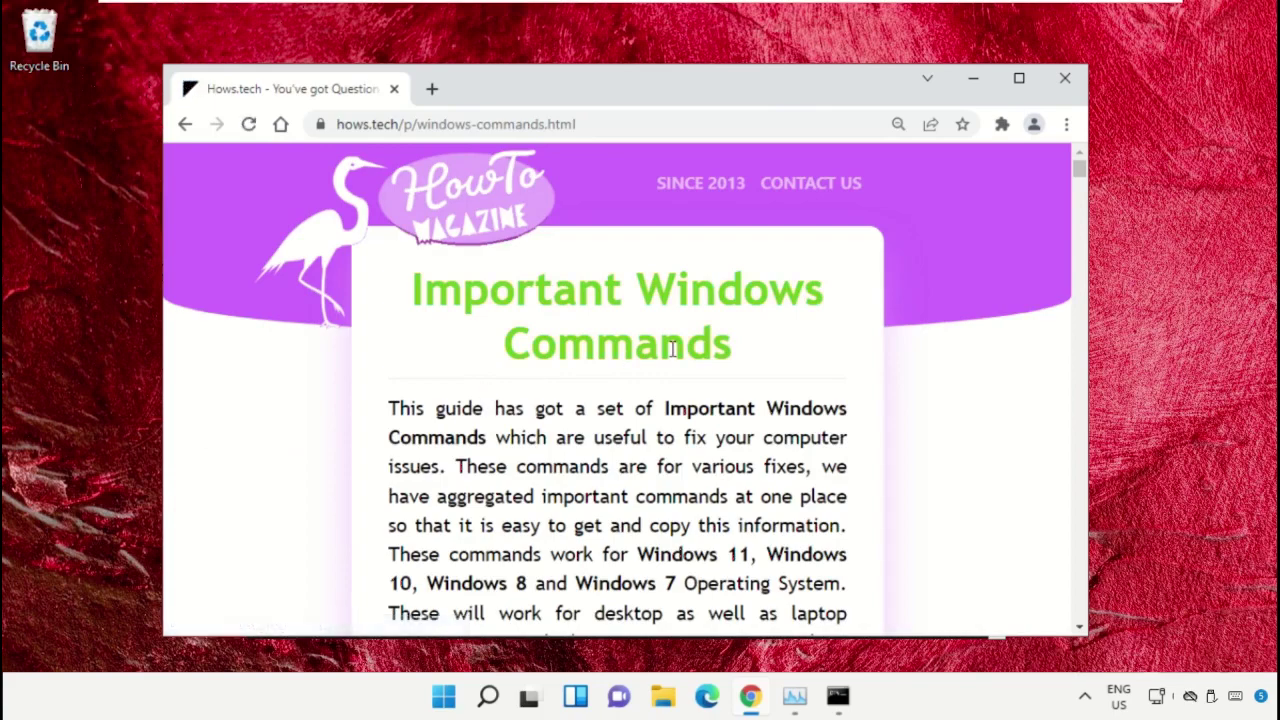
- Scroll the page down to the sfc commands, Command 11 and 12
scroll(800, 360, down, 1)
scroll(800, 360, down, 3)
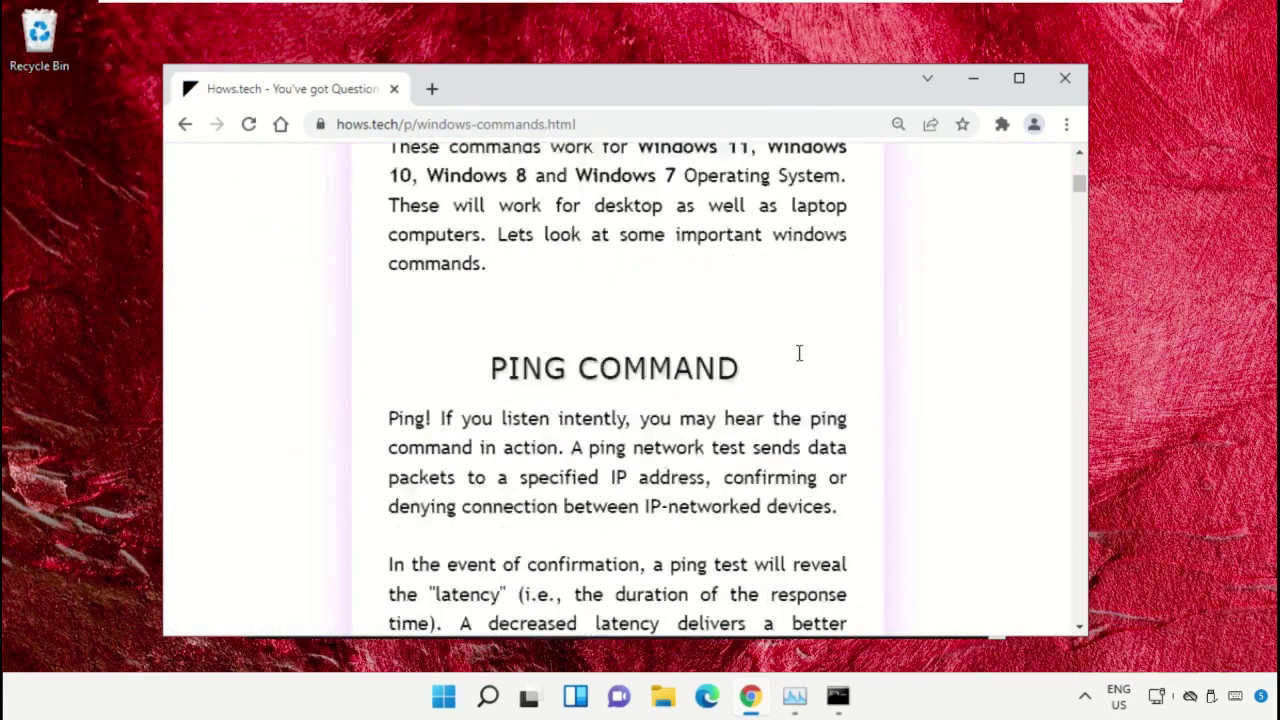
scroll(800, 360, down, 4)
scroll(800, 360, down, 4)
scroll(800, 360, down, 3)
scroll(800, 360, down, 3)
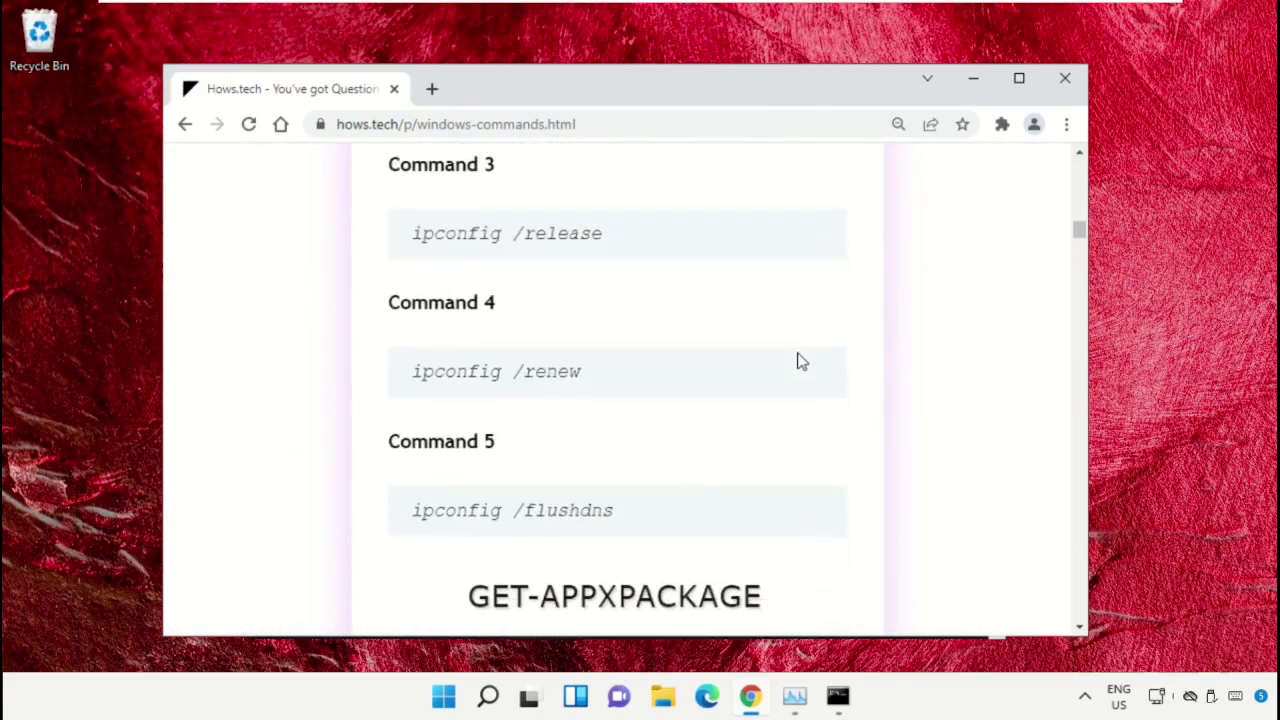
scroll(800, 360, down, 3)
scroll(800, 360, down, 6)
scroll(795, 370, down, 5)
scroll(720, 375, down, 5)
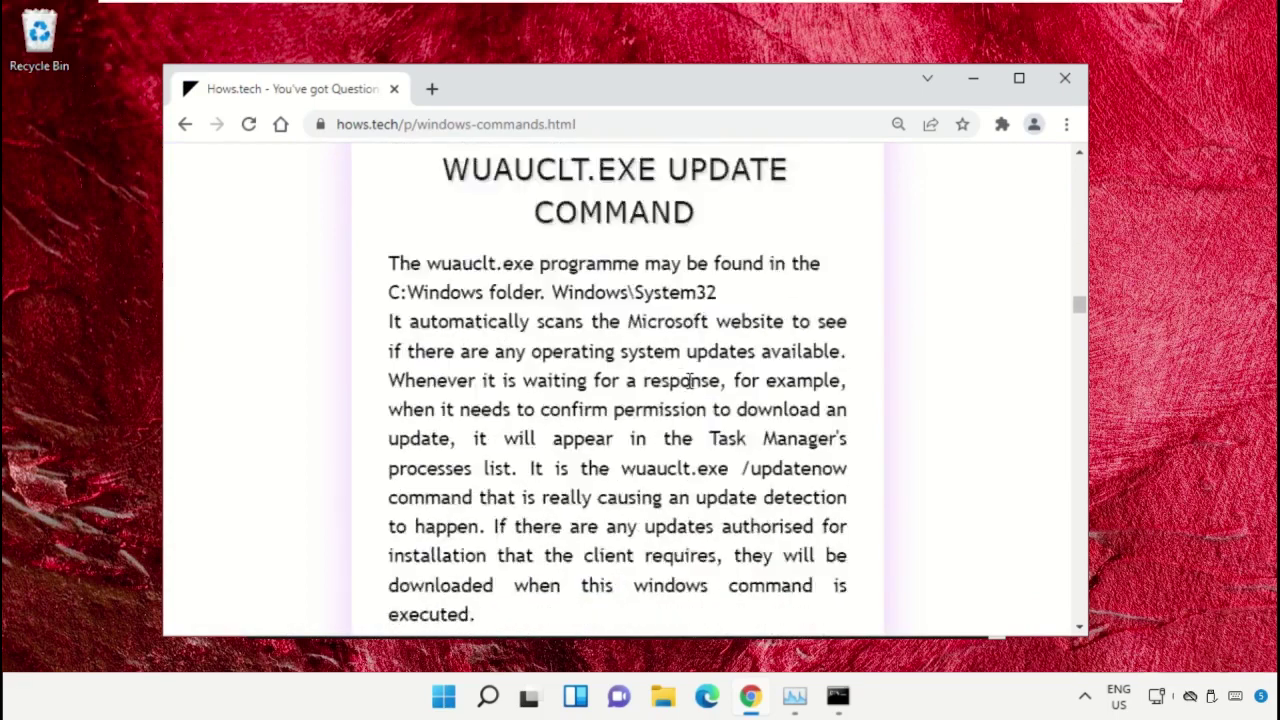
scroll(670, 380, down, 5)
scroll(660, 380, down, 1)
scroll(660, 380, down, 3)
scroll(658, 385, down, 1)
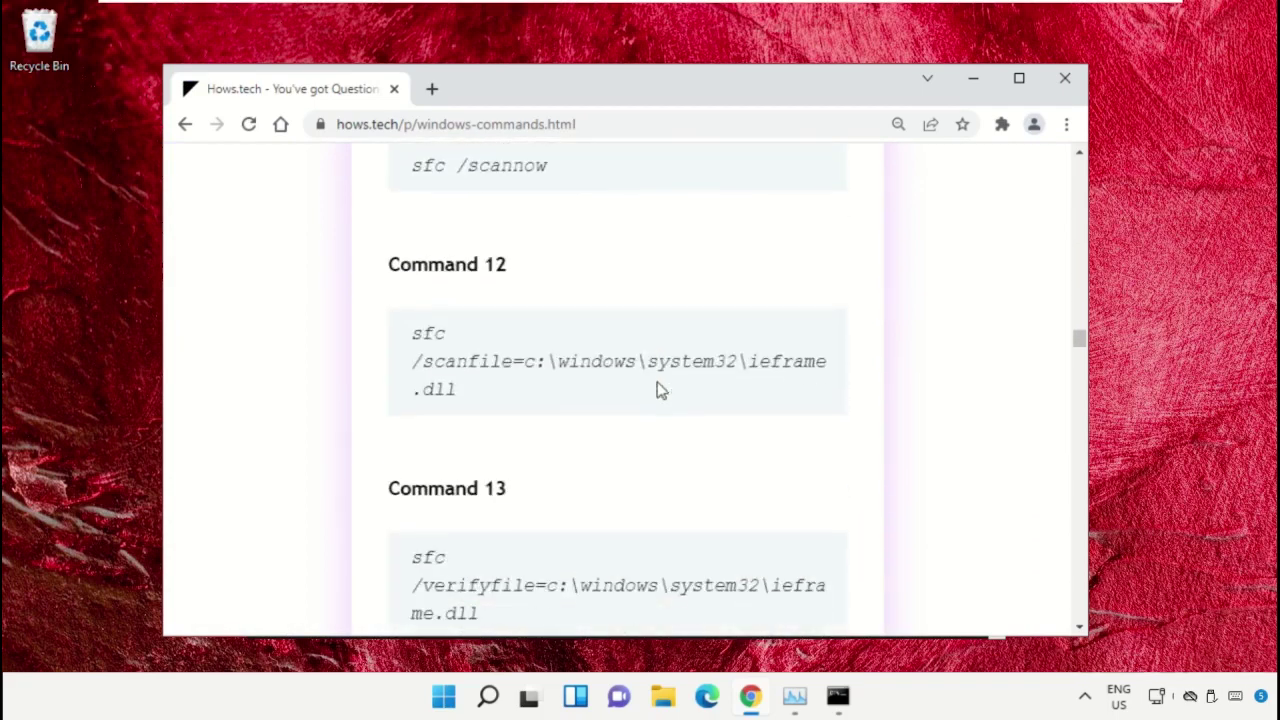
scroll(658, 389, down, 1)
scroll(660, 390, down, 1)
scroll(660, 390, up, 1)
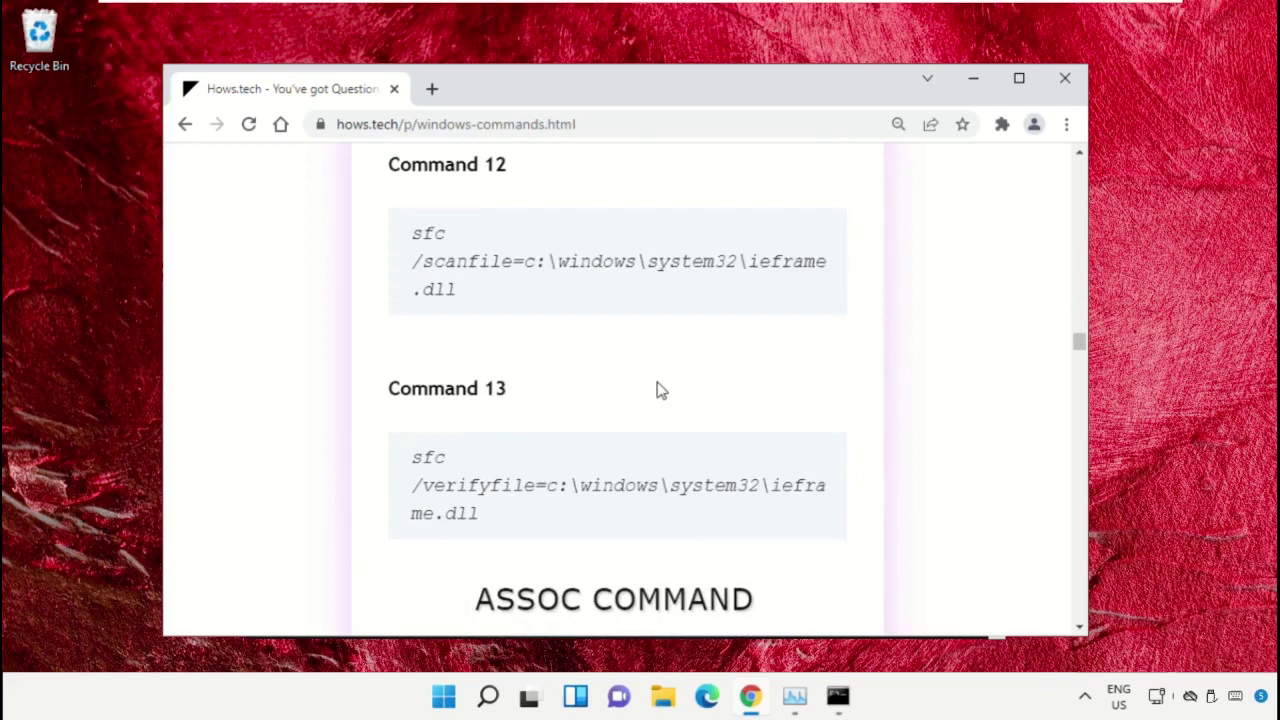
scroll(660, 390, up, 1)
scroll(660, 390, up, 1)
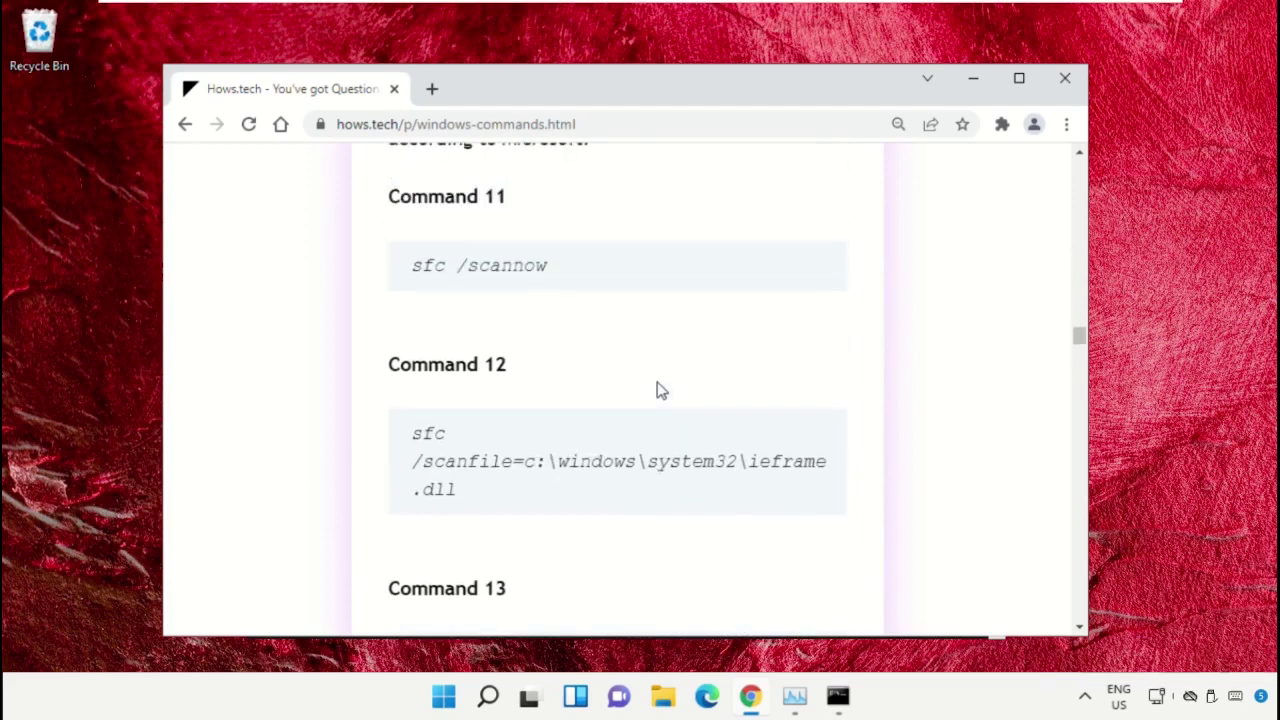
- Arrange the command window and the browser side by side
click(839, 700)
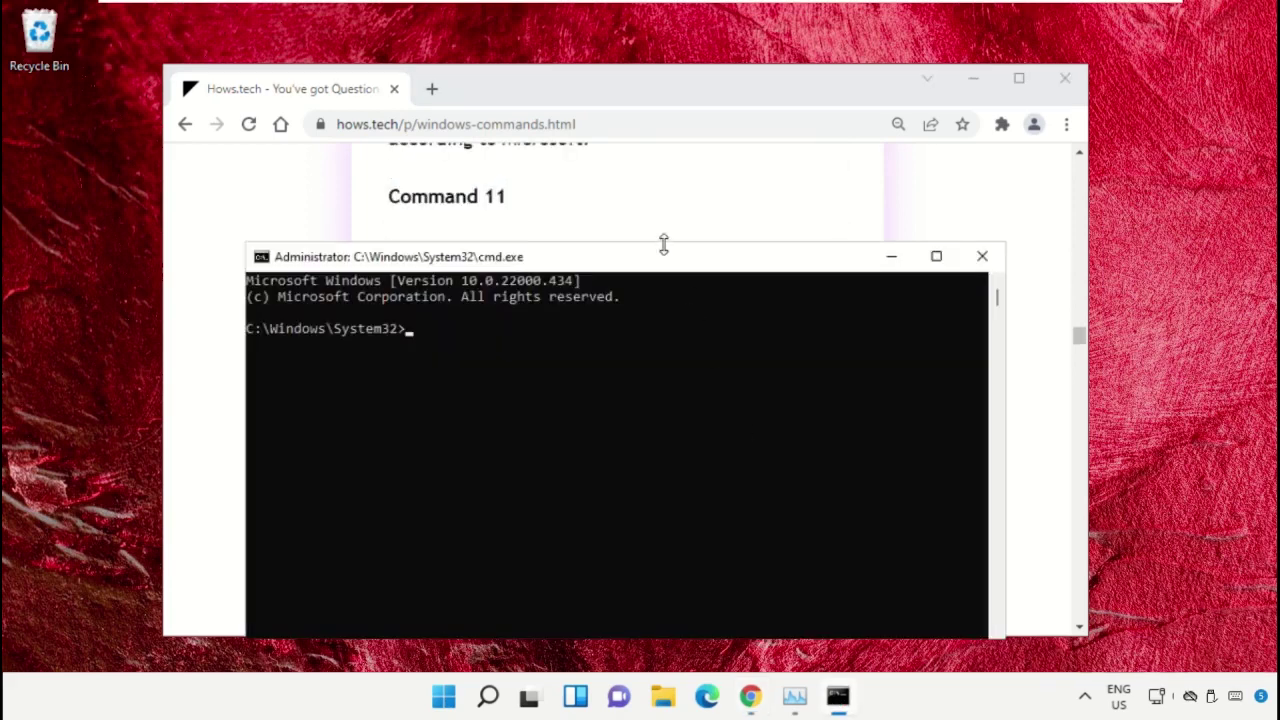
drag(655, 262, 812, 285)
mouse_move(646, 90)
mouse_down()
mouse_move(636, 80)
mouse_move(546, 107)
mouse_up()
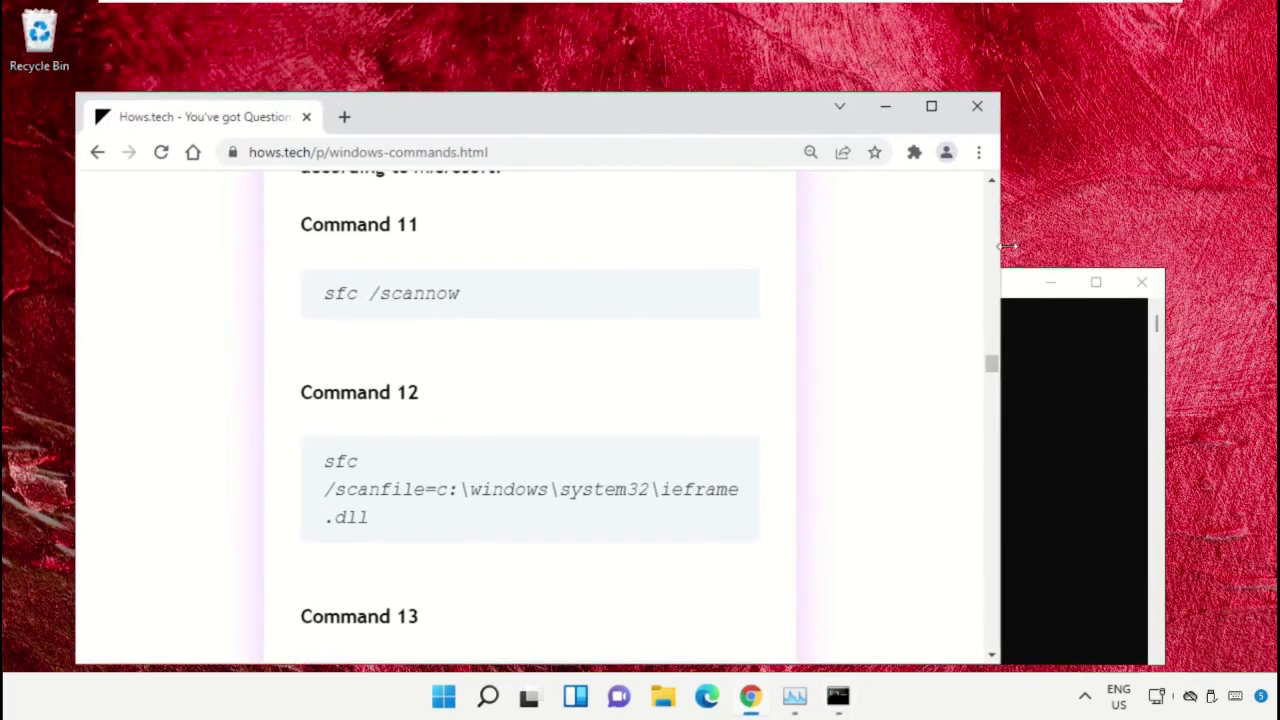
drag(1003, 292, 404, 292)
drag(831, 289, 977, 194)
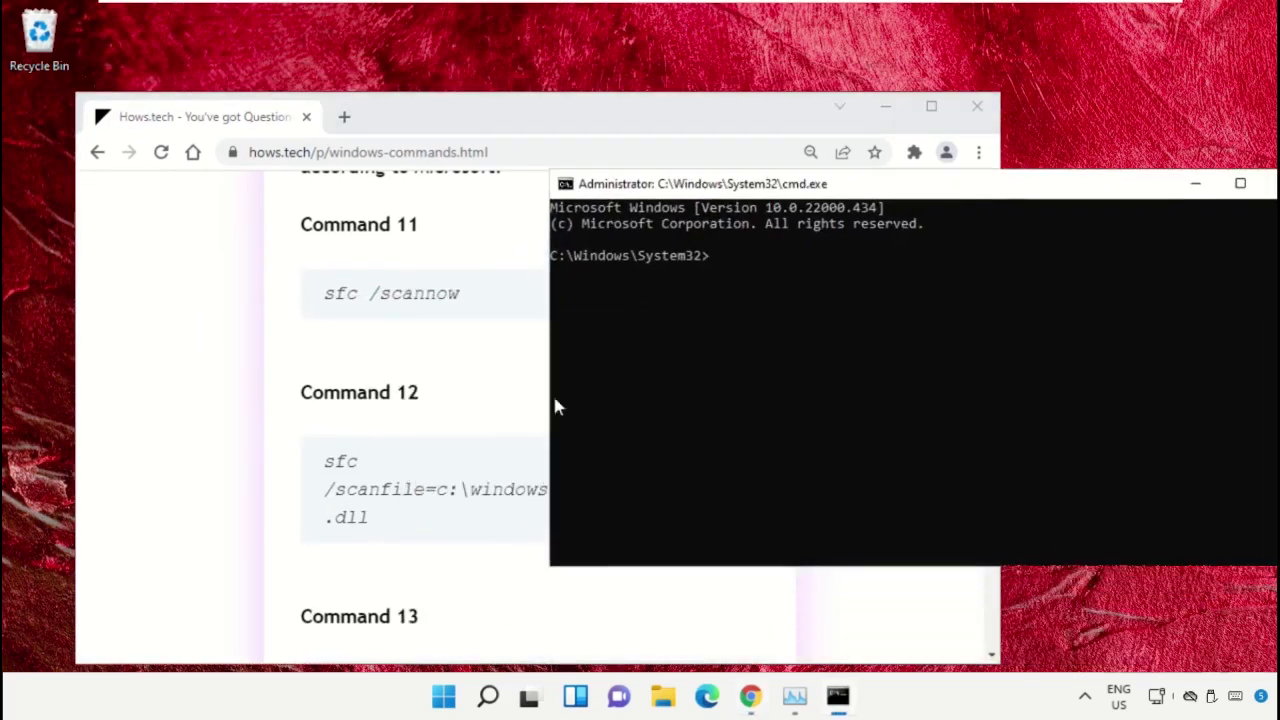
- Copy the Command 12 sfc /scanfile line and return to the command window
triple_click(367, 500)
click(444, 490)
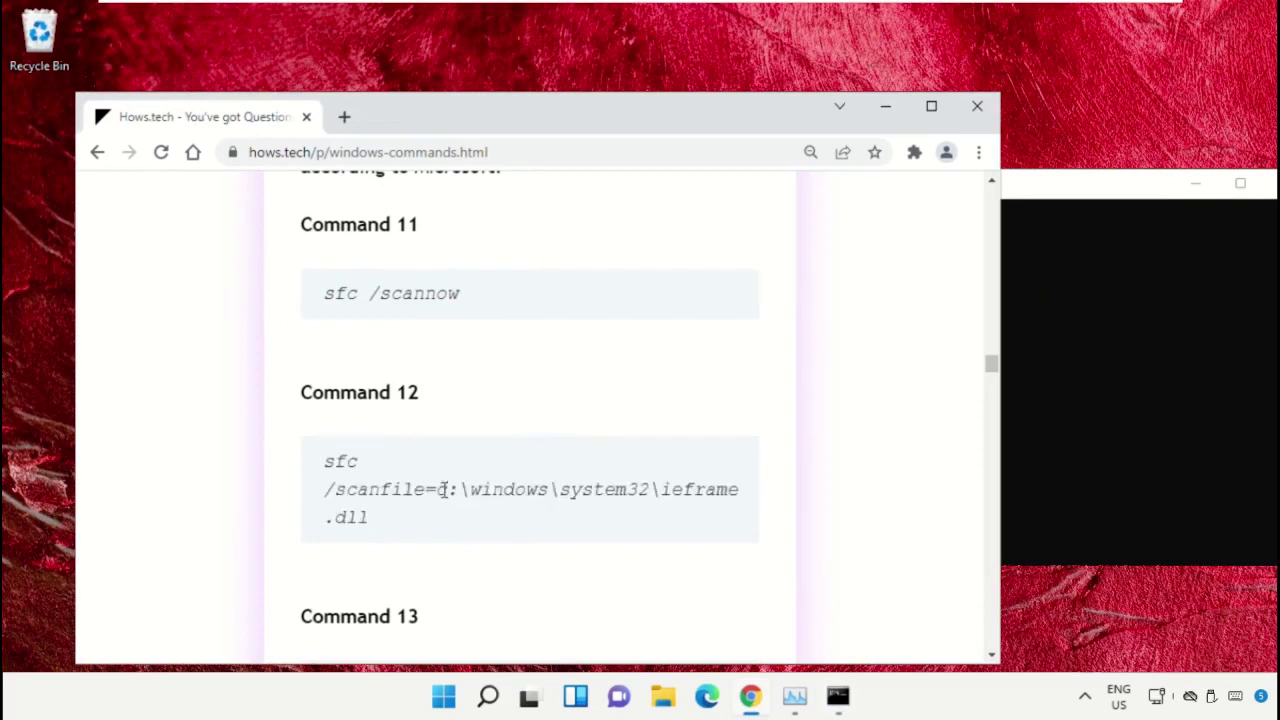
triple_click(444, 490)
right_click(412, 494)
click(514, 342)
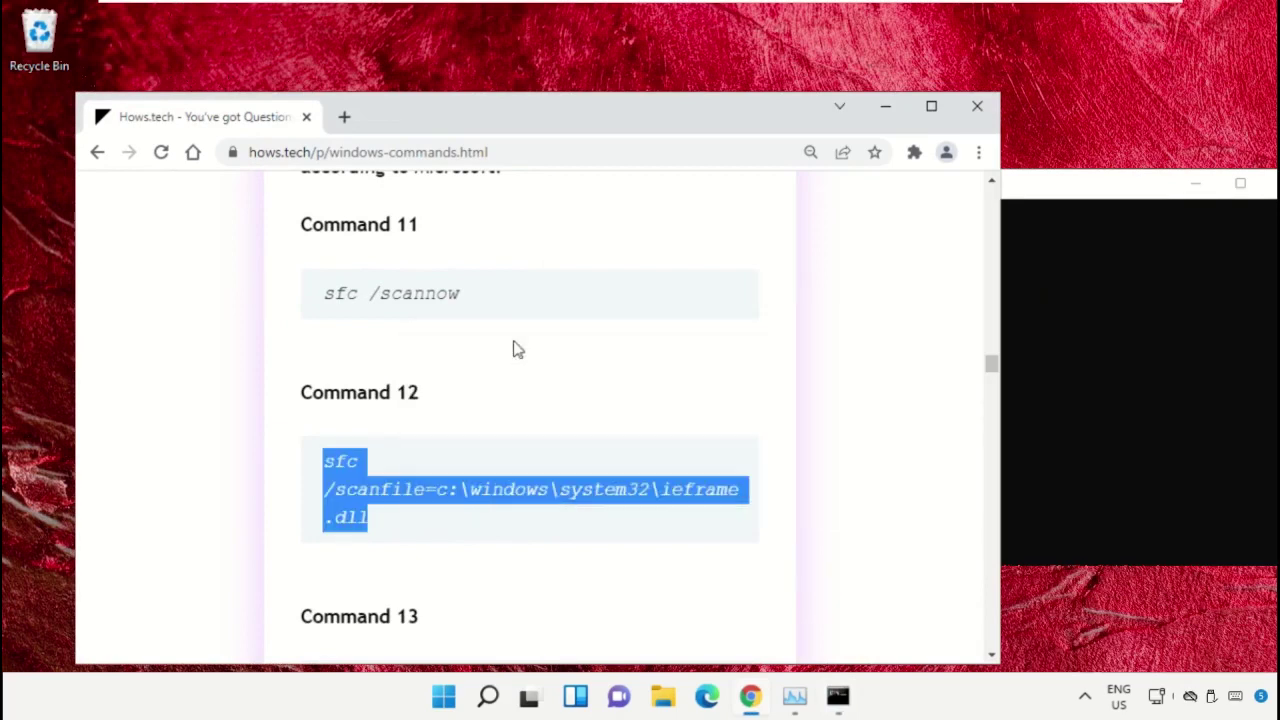
click(1067, 257)
- Paste and run the sfc /scanfile command for ieframe.dll
drag(1031, 200, 974, 194)
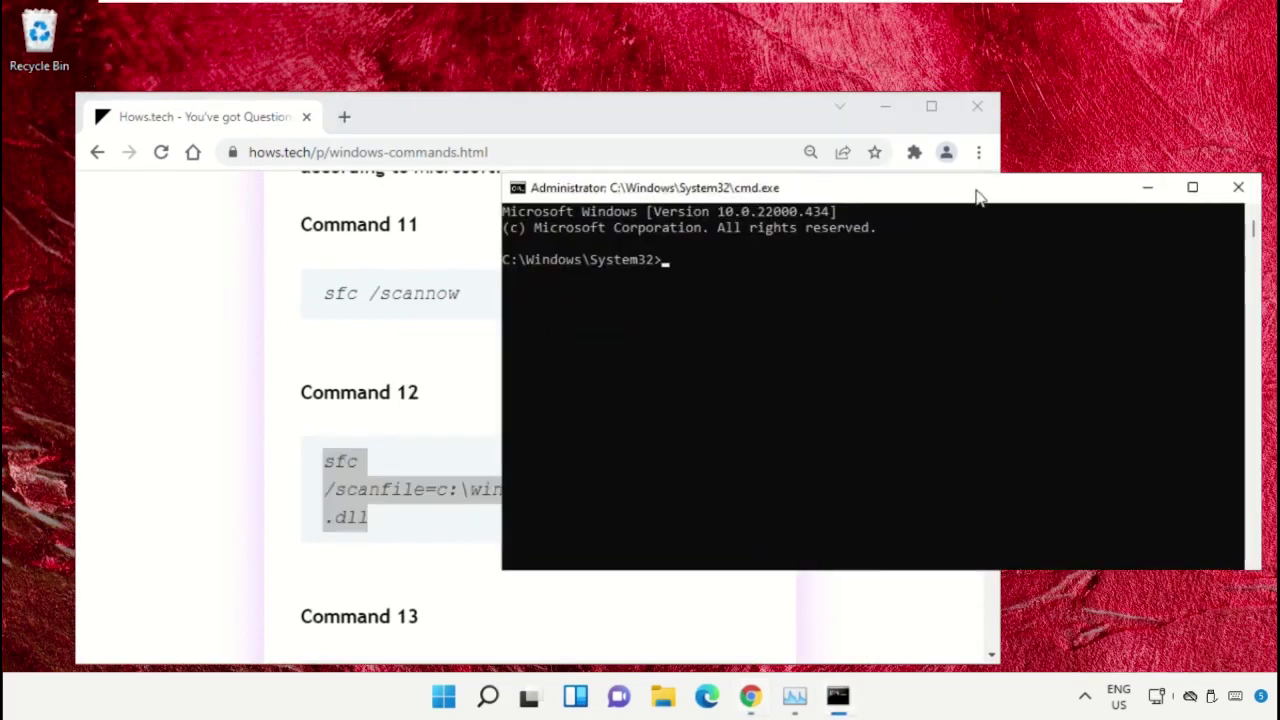
right_click(780, 285)
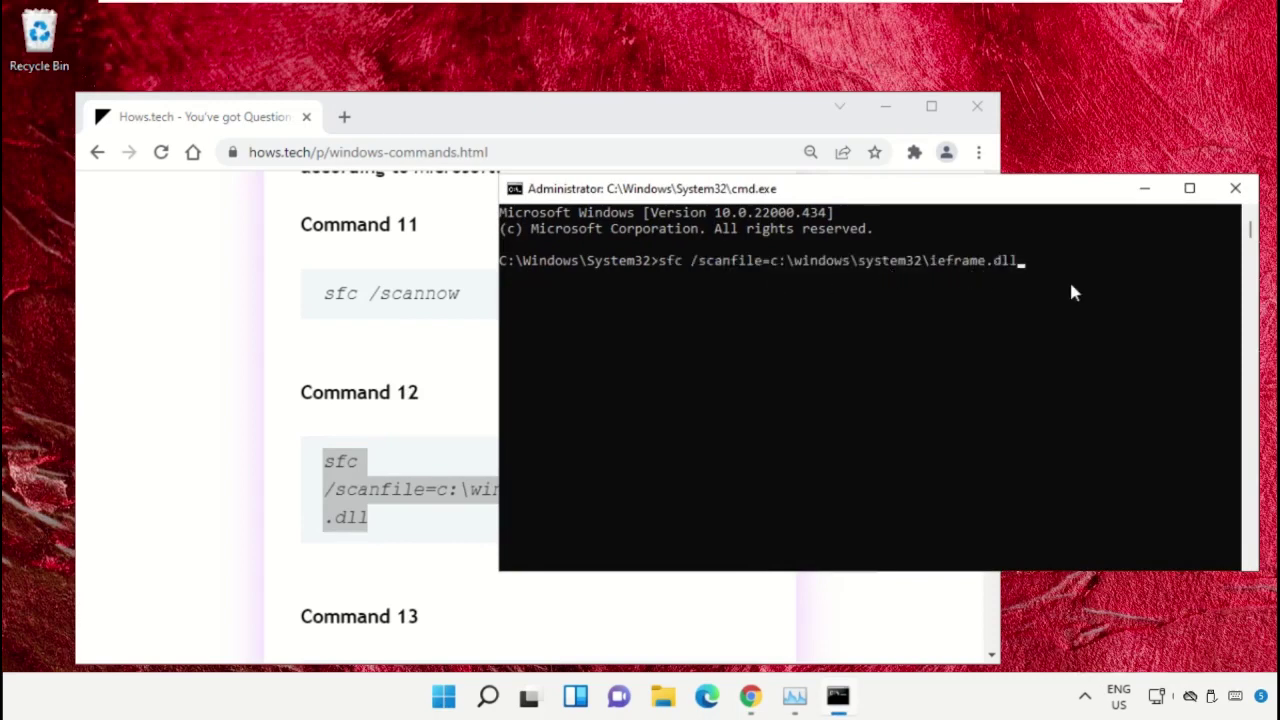
key(Return)
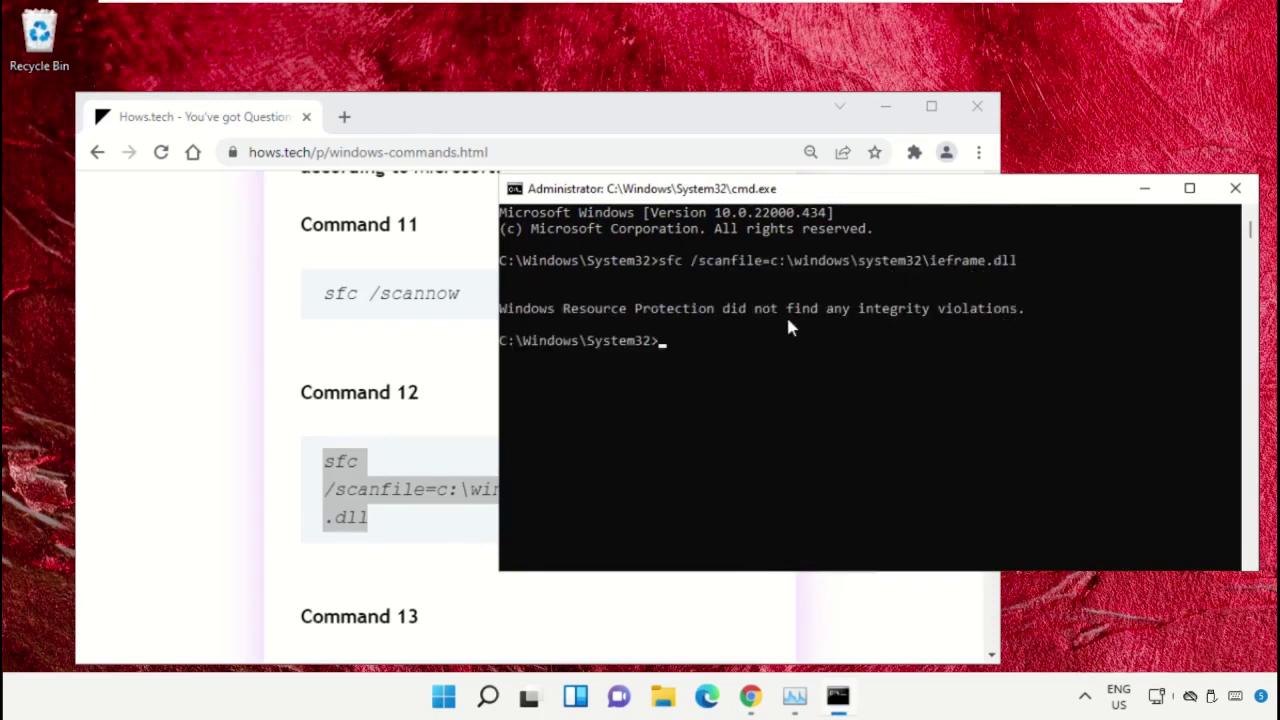
- Copy the Command 13 sfc /verifyfile command from the page and run it
click(435, 318)
scroll(463, 411, down, 1)
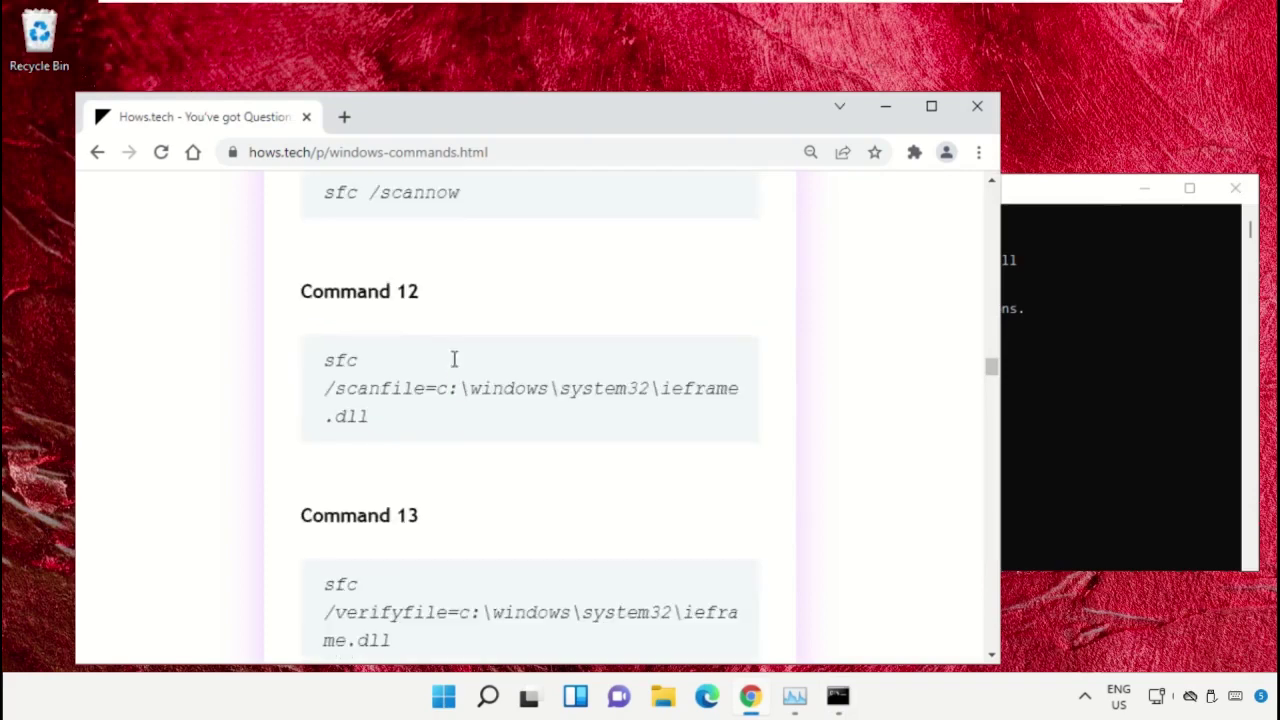
scroll(451, 360, down, 2)
triple_click(433, 411)
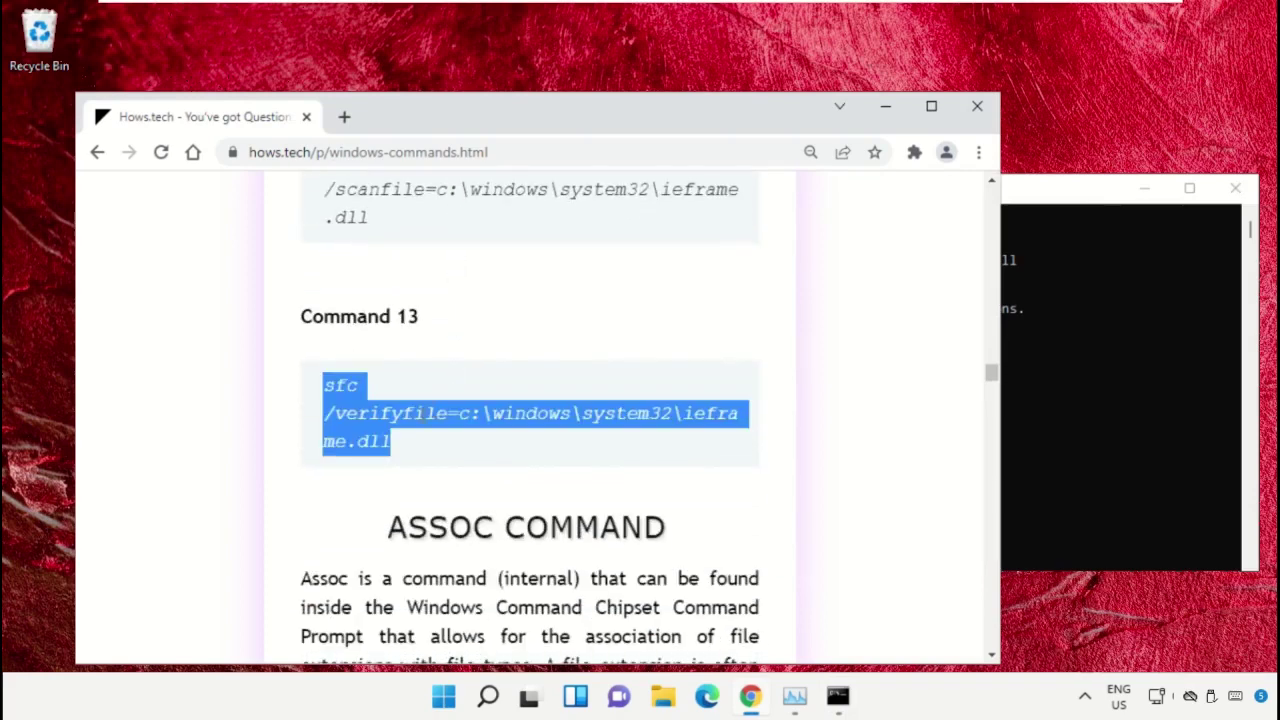
right_click(420, 416)
click(508, 437)
click(1168, 369)
right_click(912, 420)
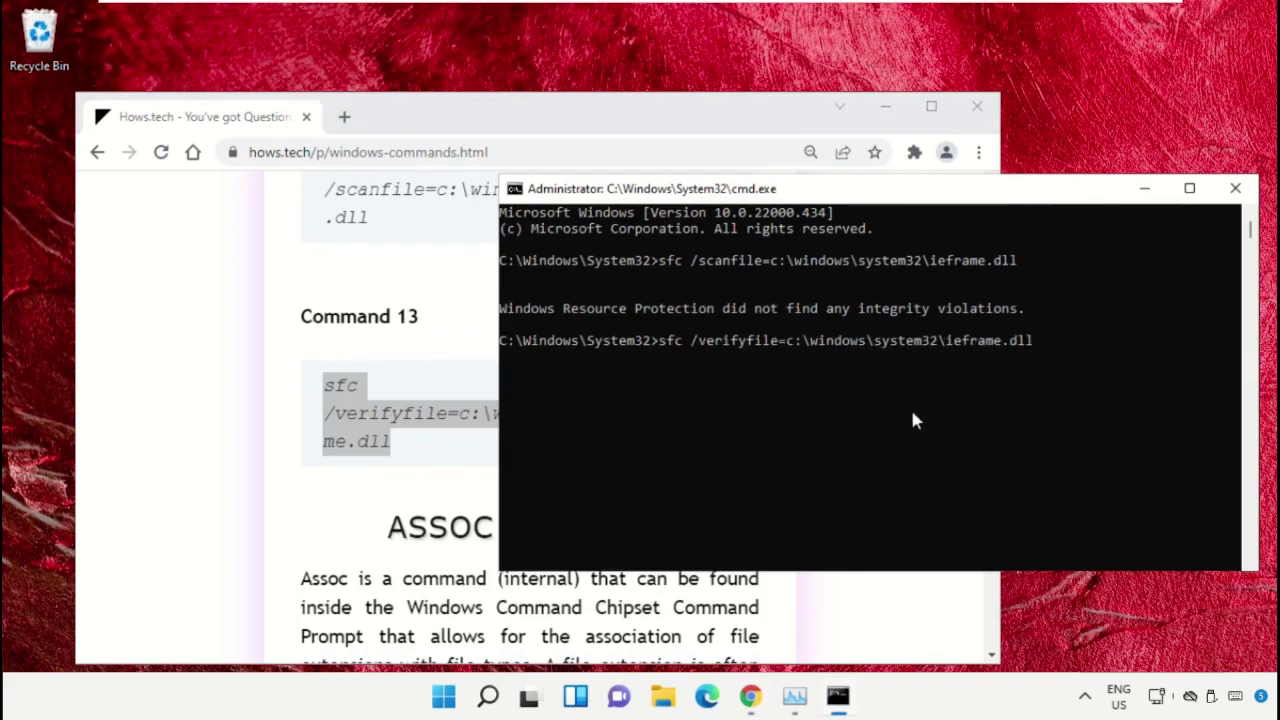
key(Return)
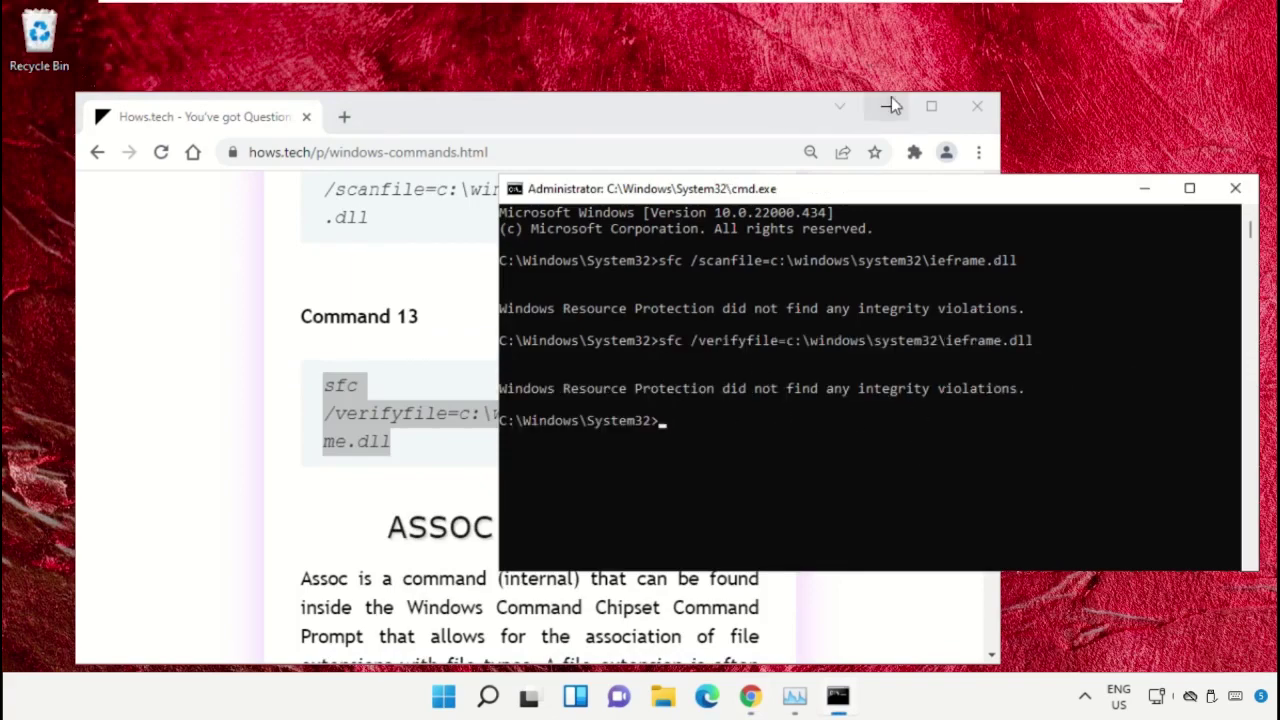
- Minimize the browser and close Command Prompt with 'exit'
click(884, 113)
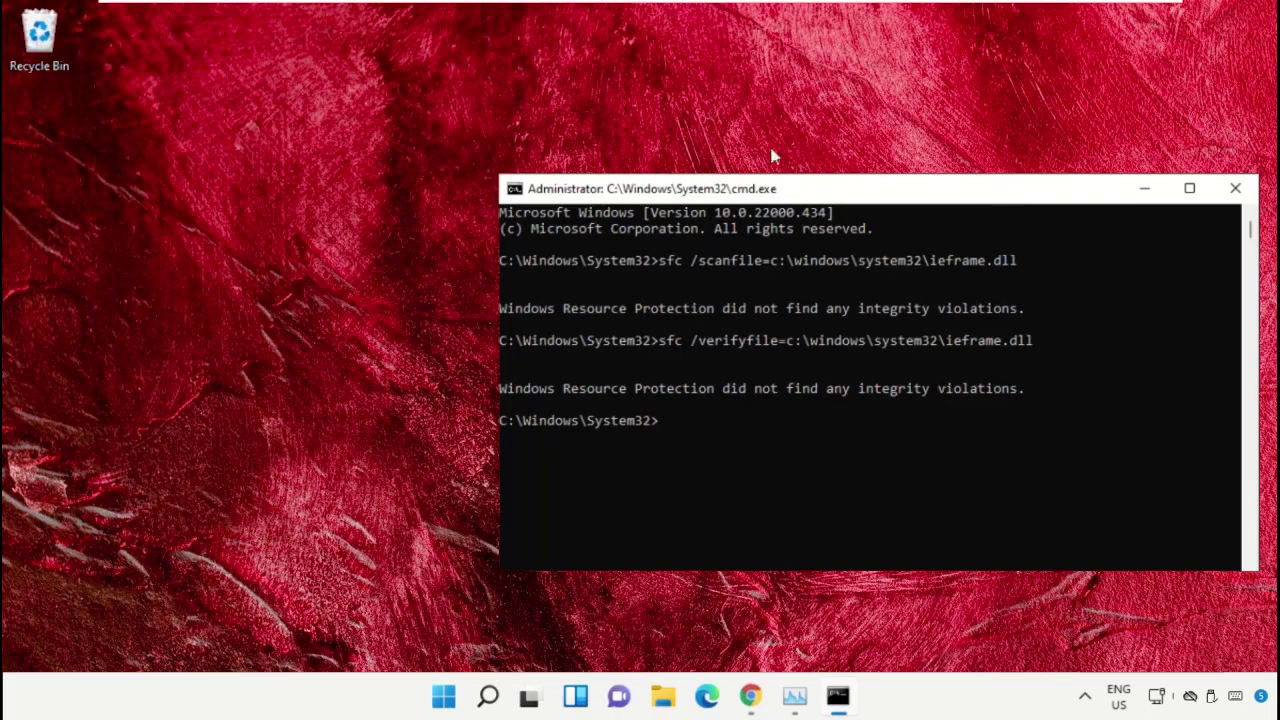
text(exi)
text(t)
key(Return)
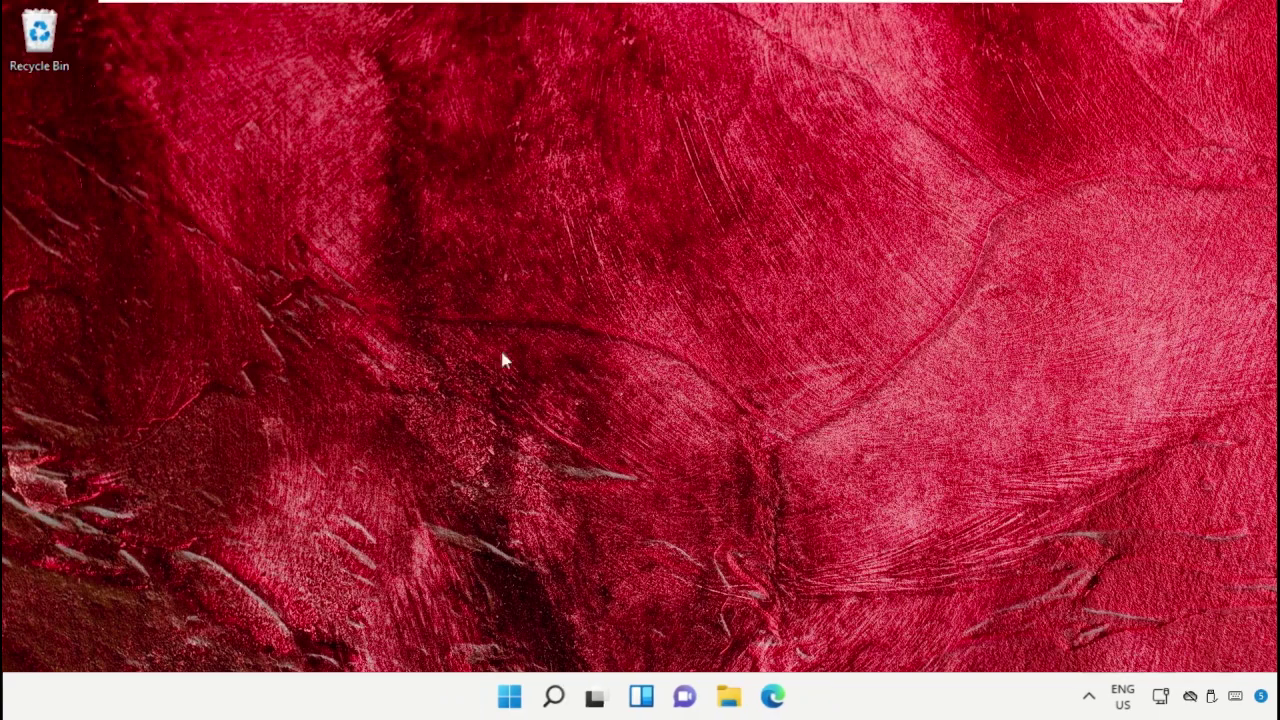
- Reopen Command Prompt from Search, run sfc /scannow, and close it when finished
click(555, 697)
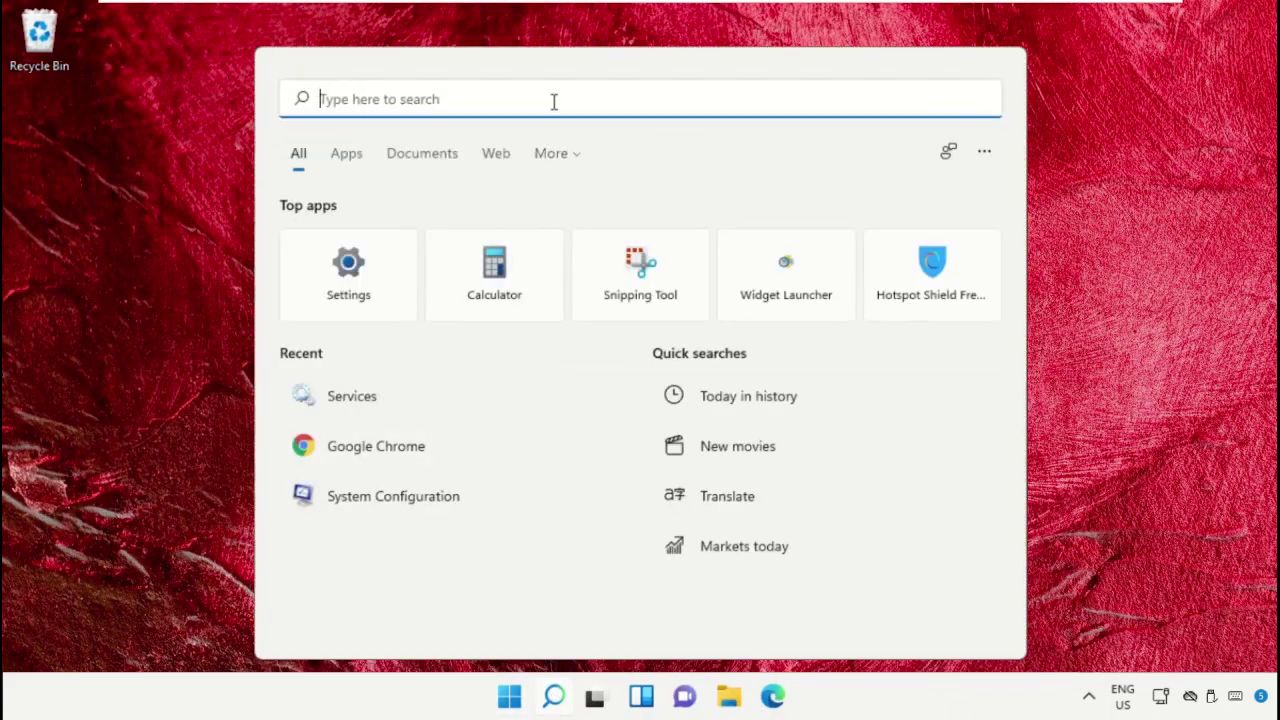
text(Cmd)
right_click(378, 253)
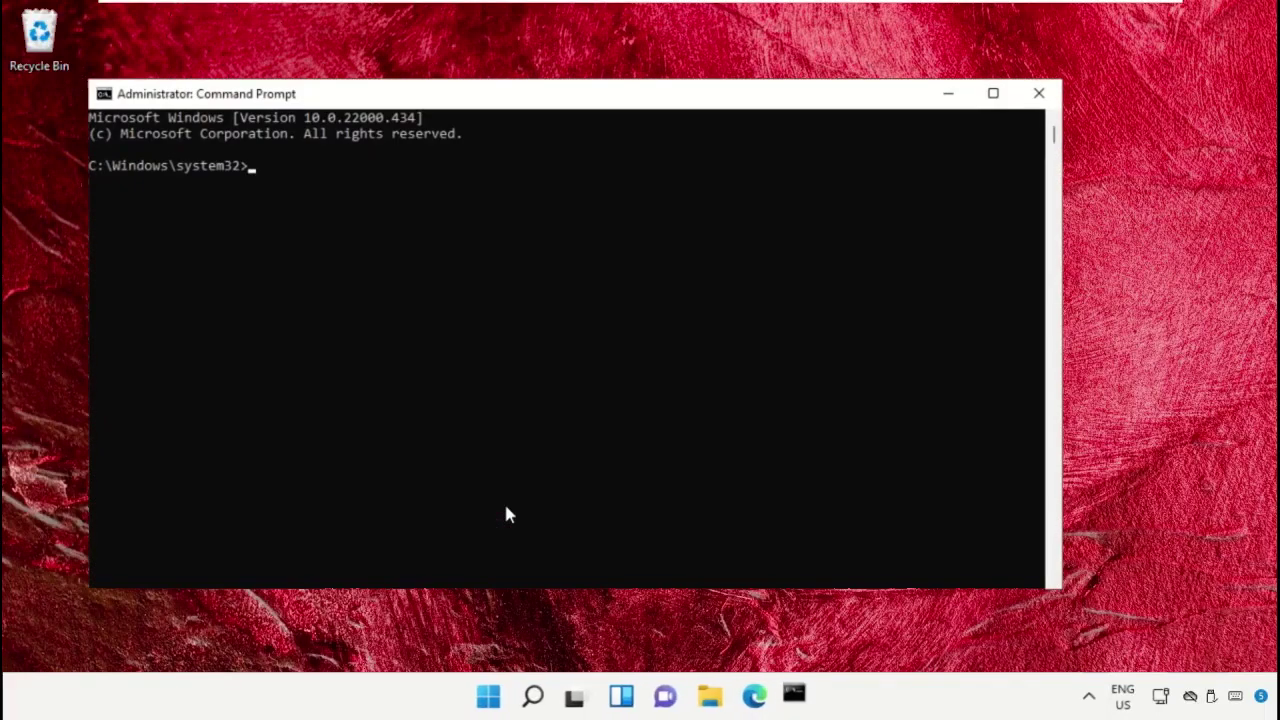
drag(701, 104, 781, 84)
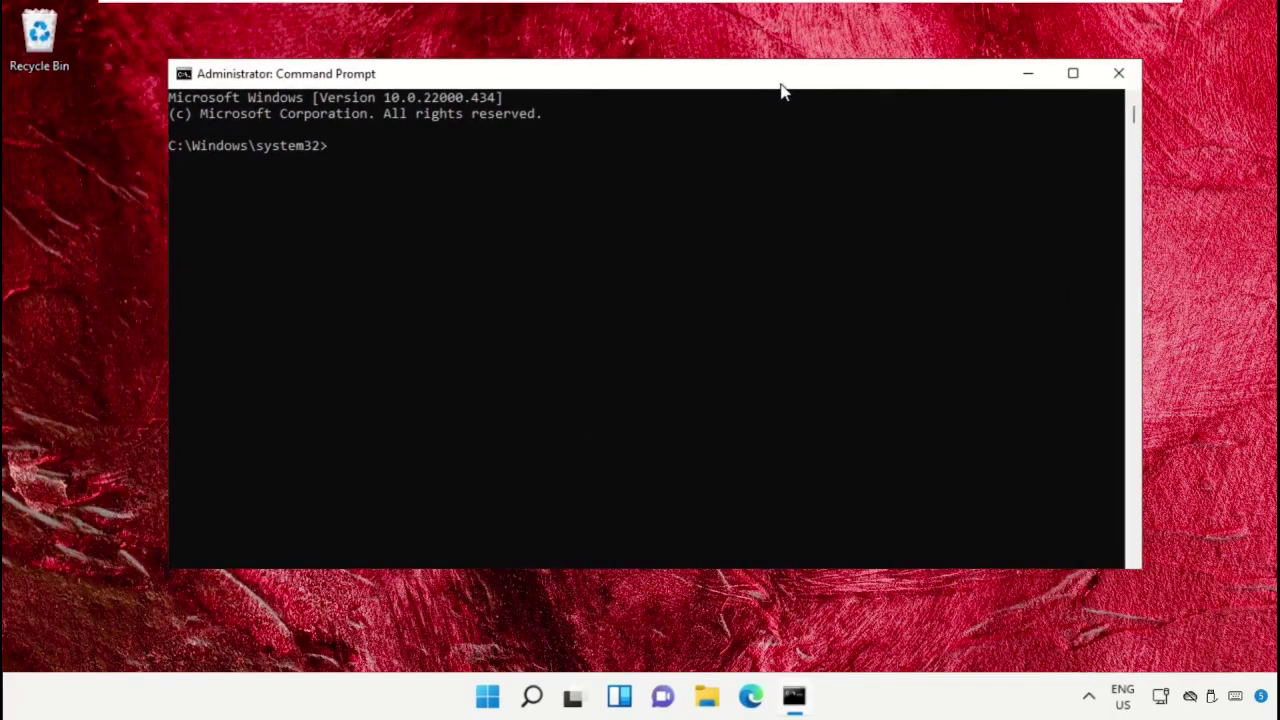
text(sfc /scannow)
key(Return)
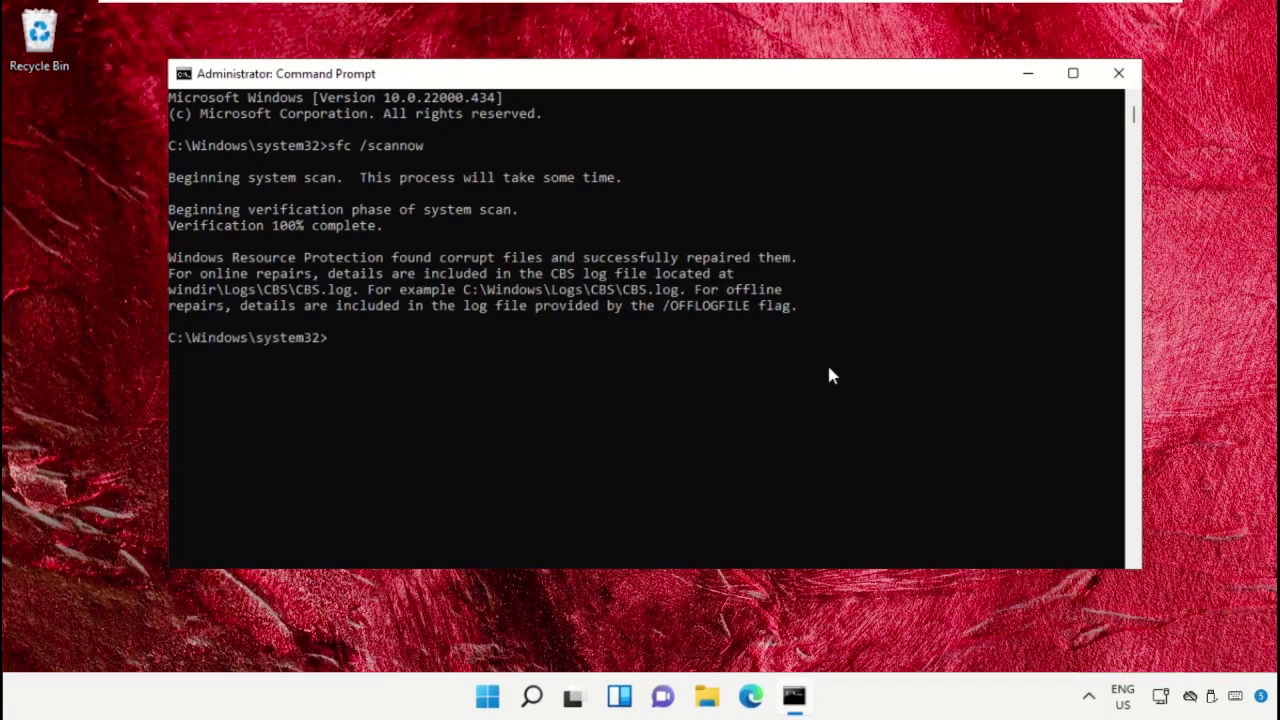
click(1118, 73)
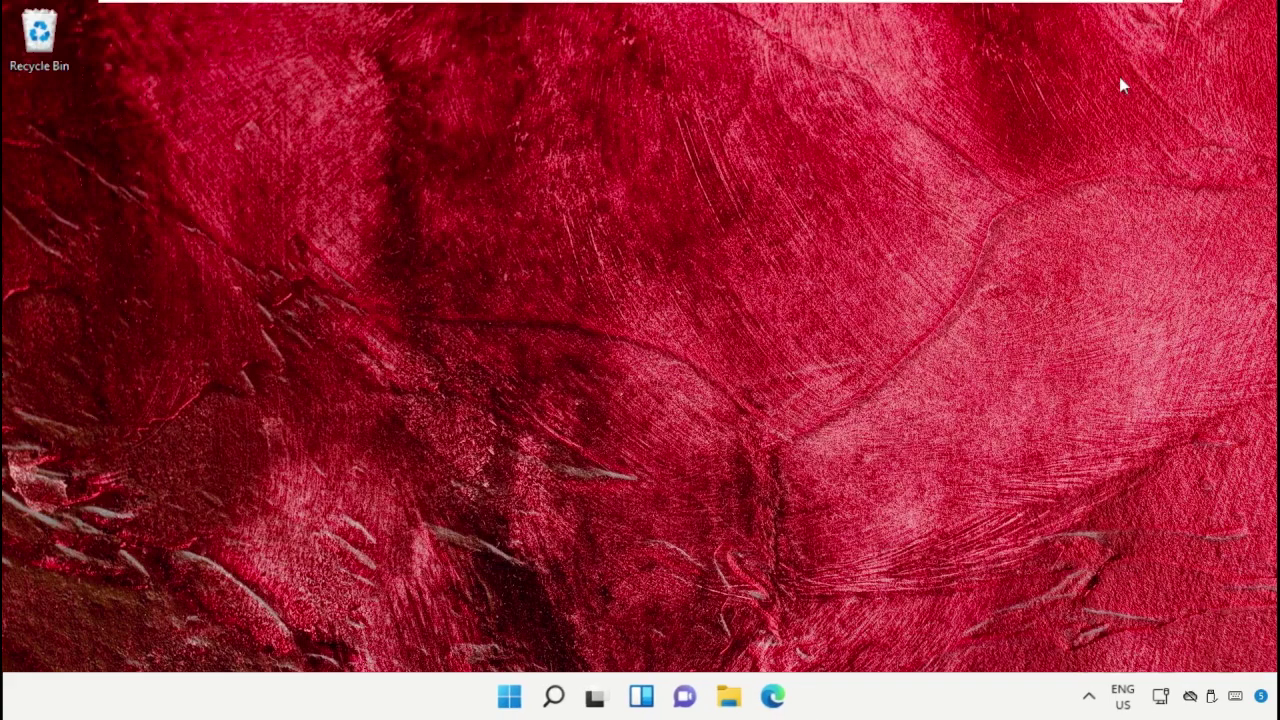
- Launch Windows Memory Diagnostic, restart to check memory, then sign back in with the PIN
click(548, 697)
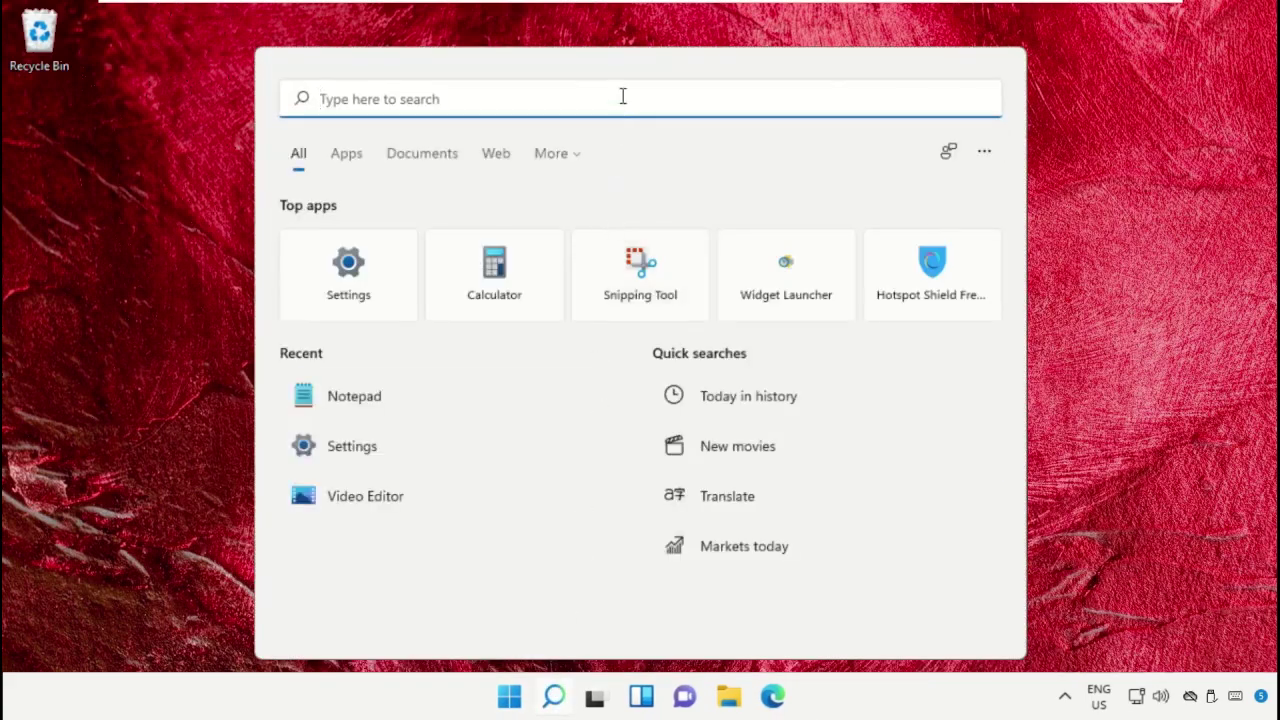
text(Windows memory )
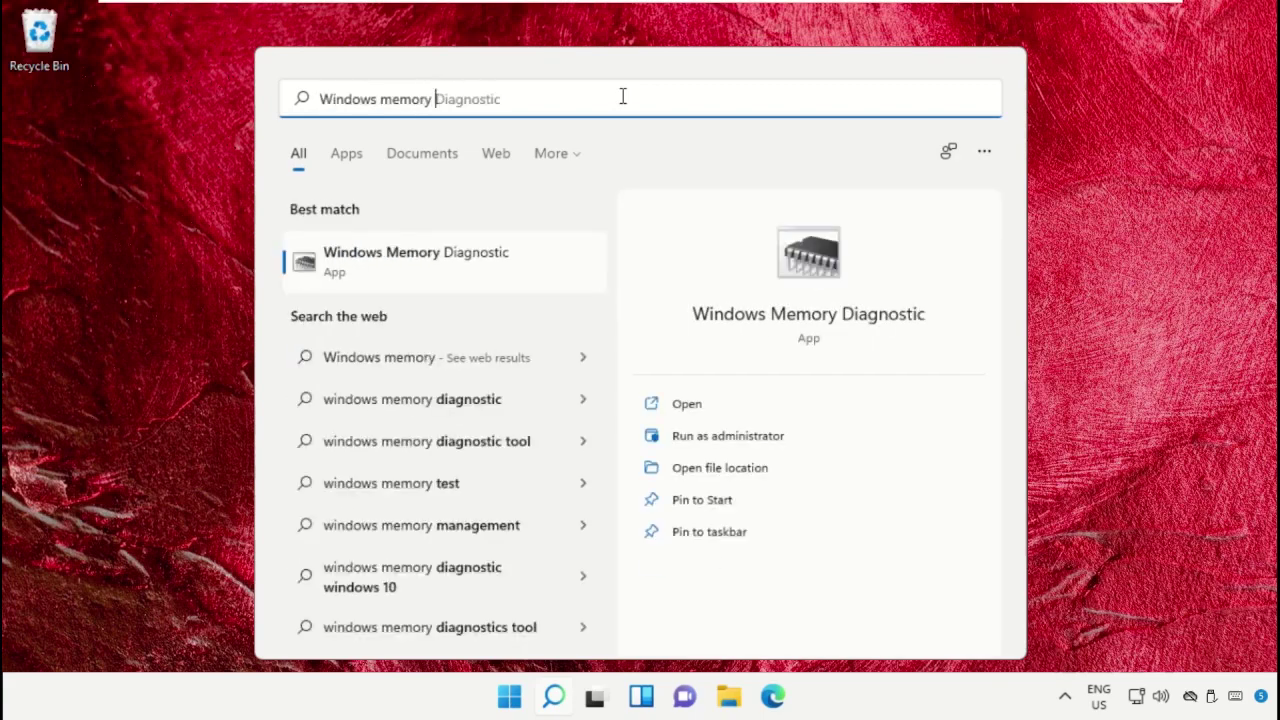
text(Diagnostic)
click(459, 252)
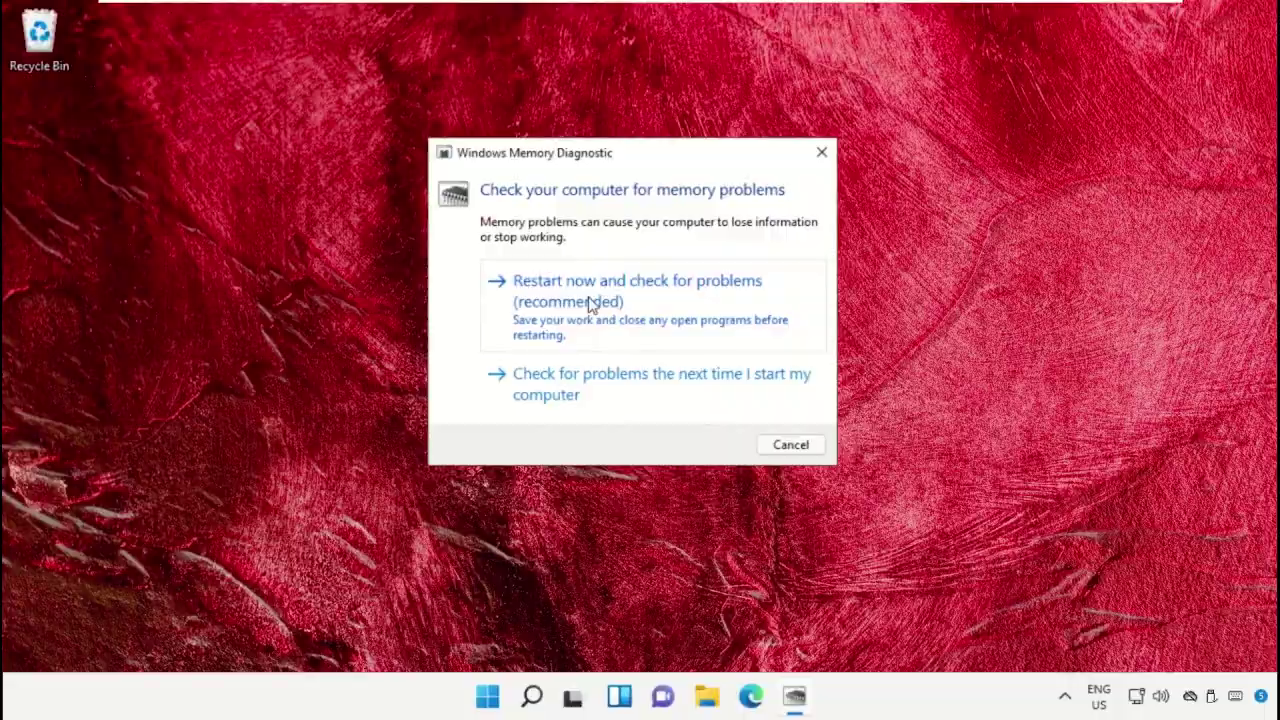
click(590, 305)
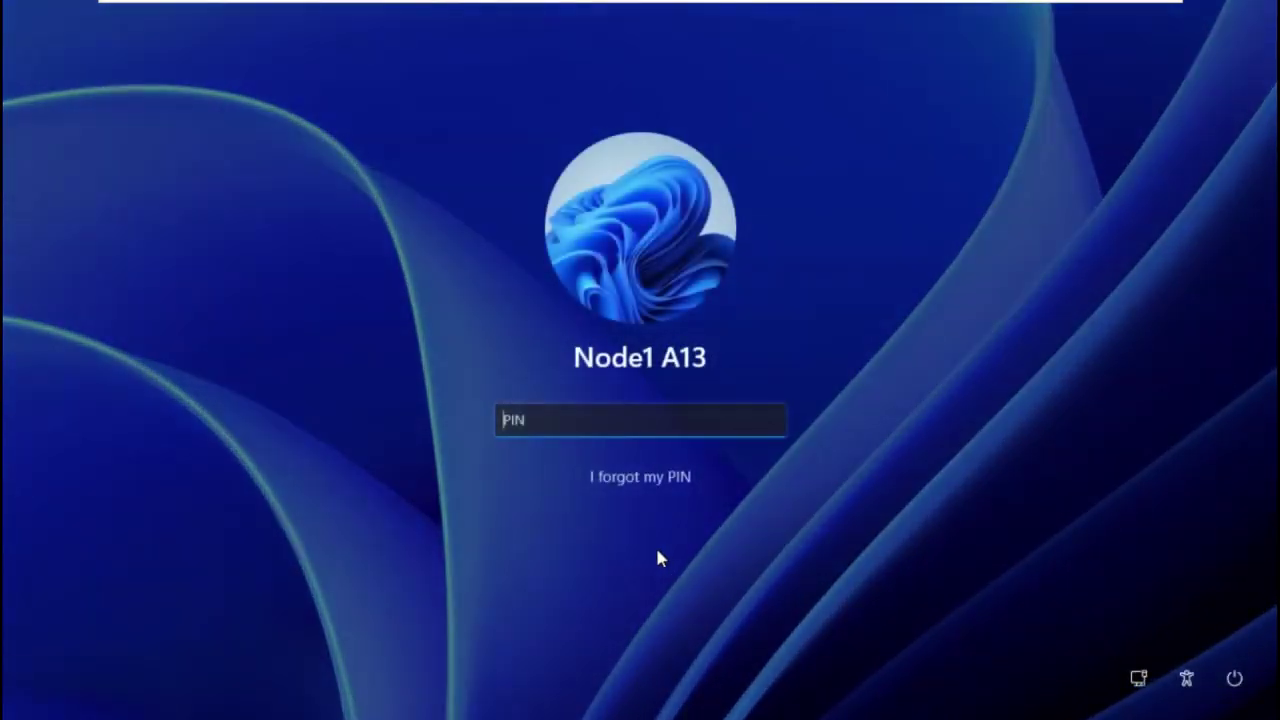
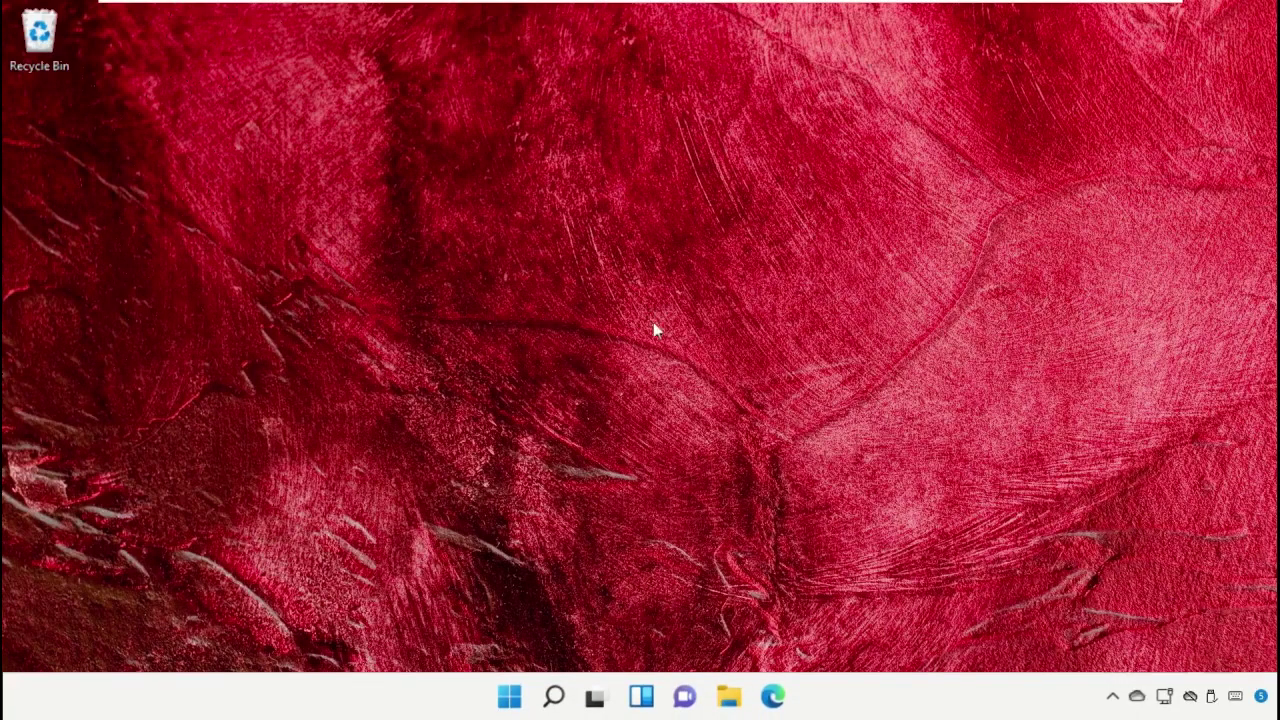
- Launch rstrui, select the Jan 2022 restore point, and scan for affected programs
click(552, 700)
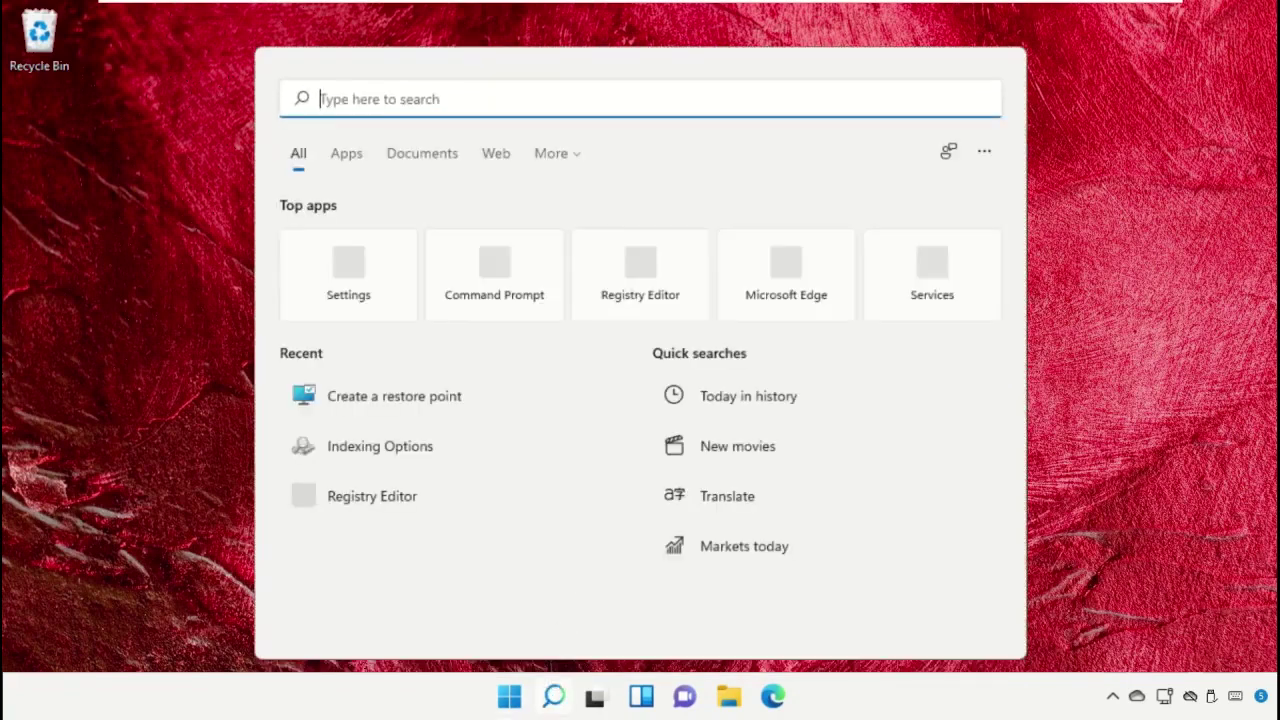
text(Rs)
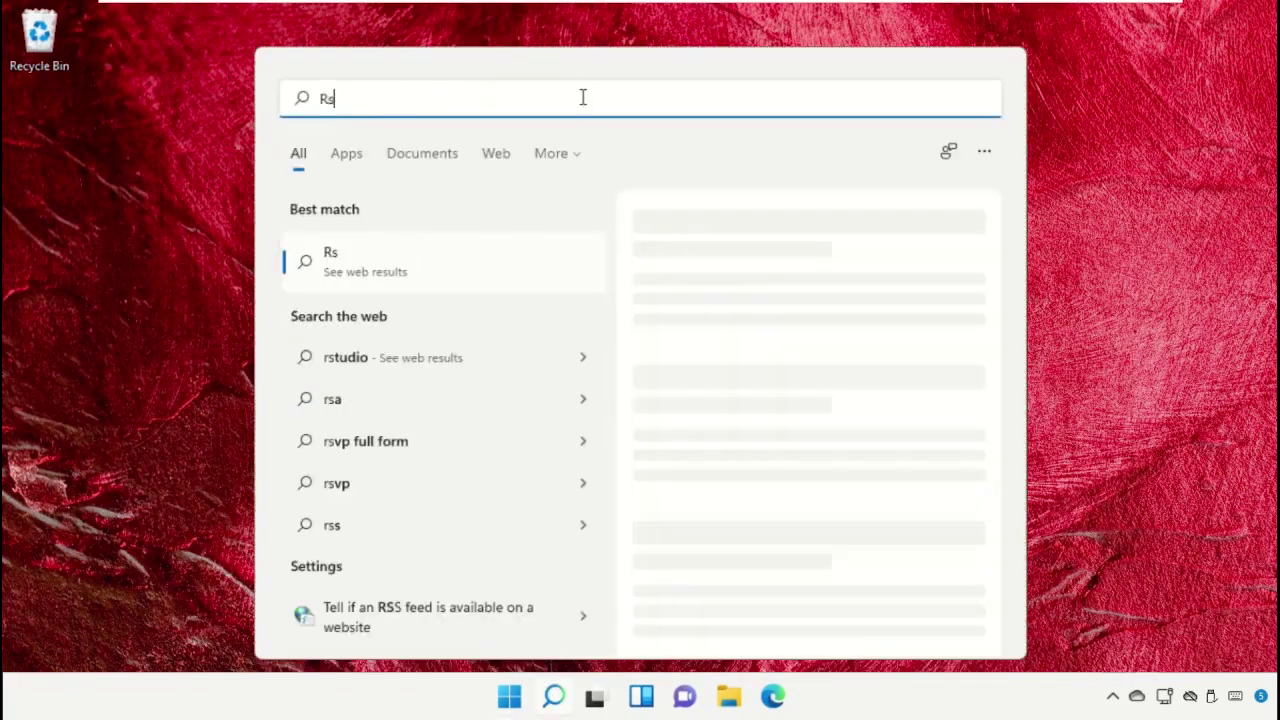
text(trui)
click(430, 265)
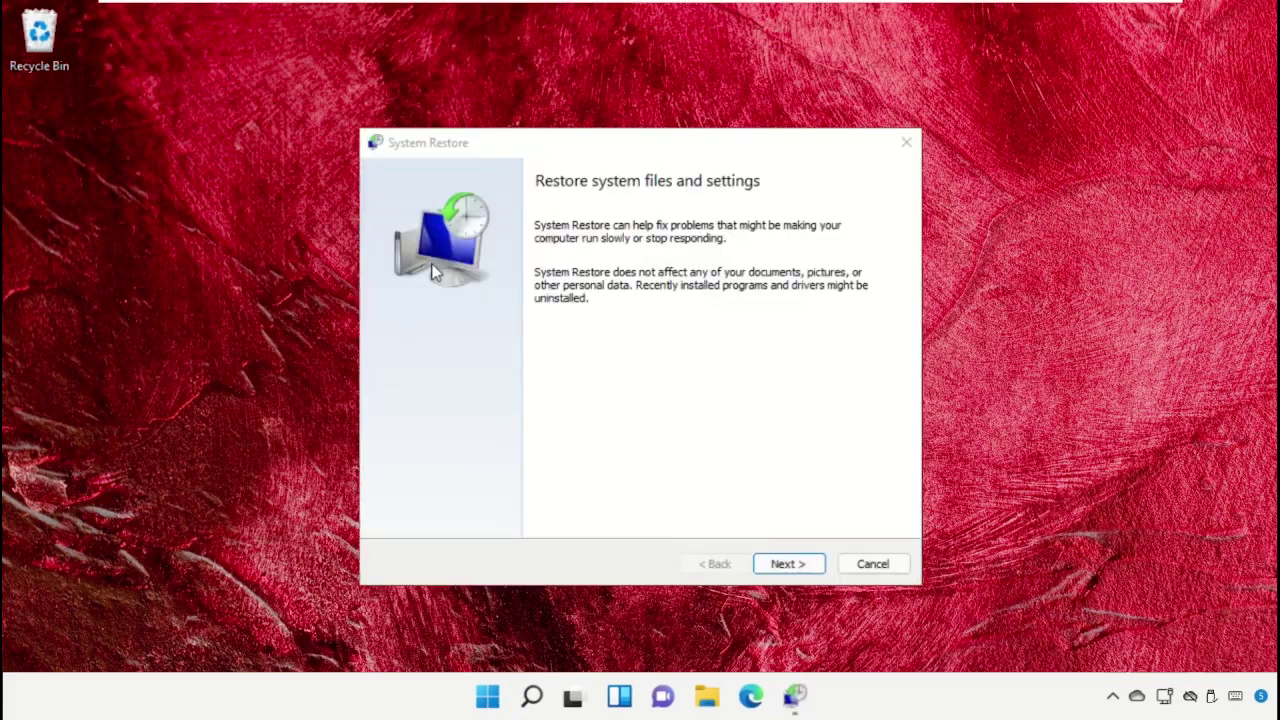
click(780, 566)
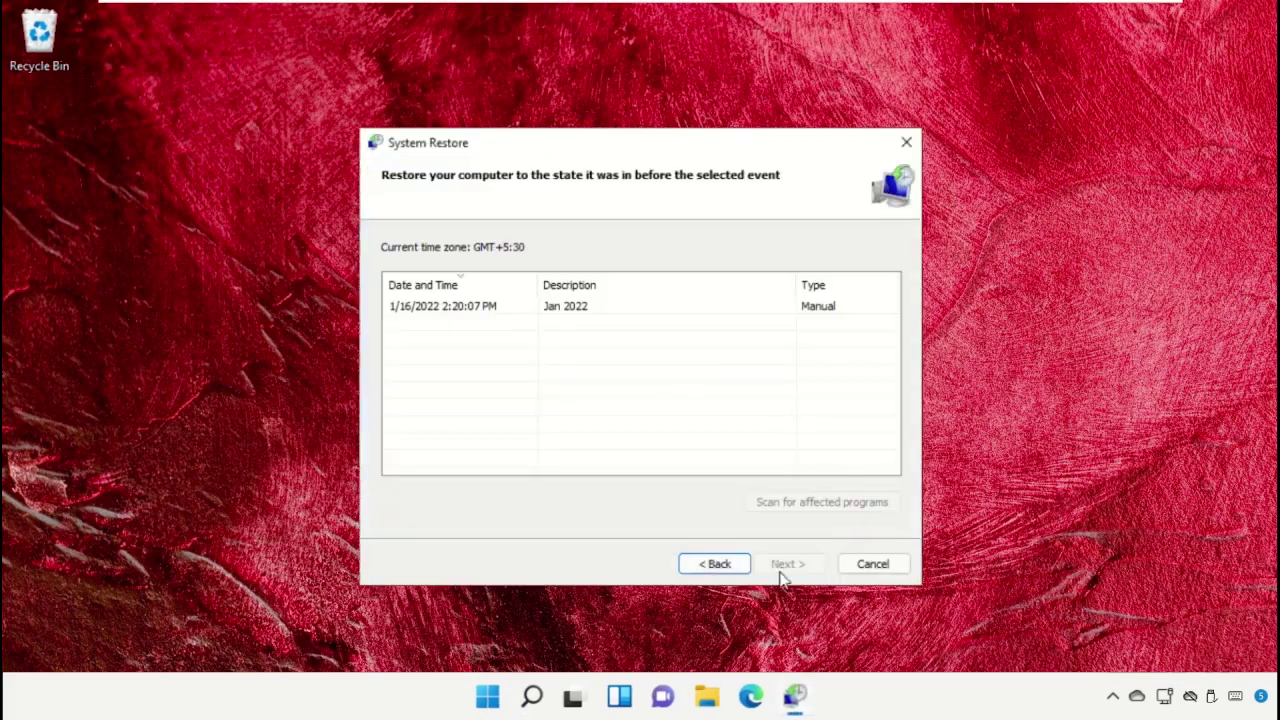
click(681, 310)
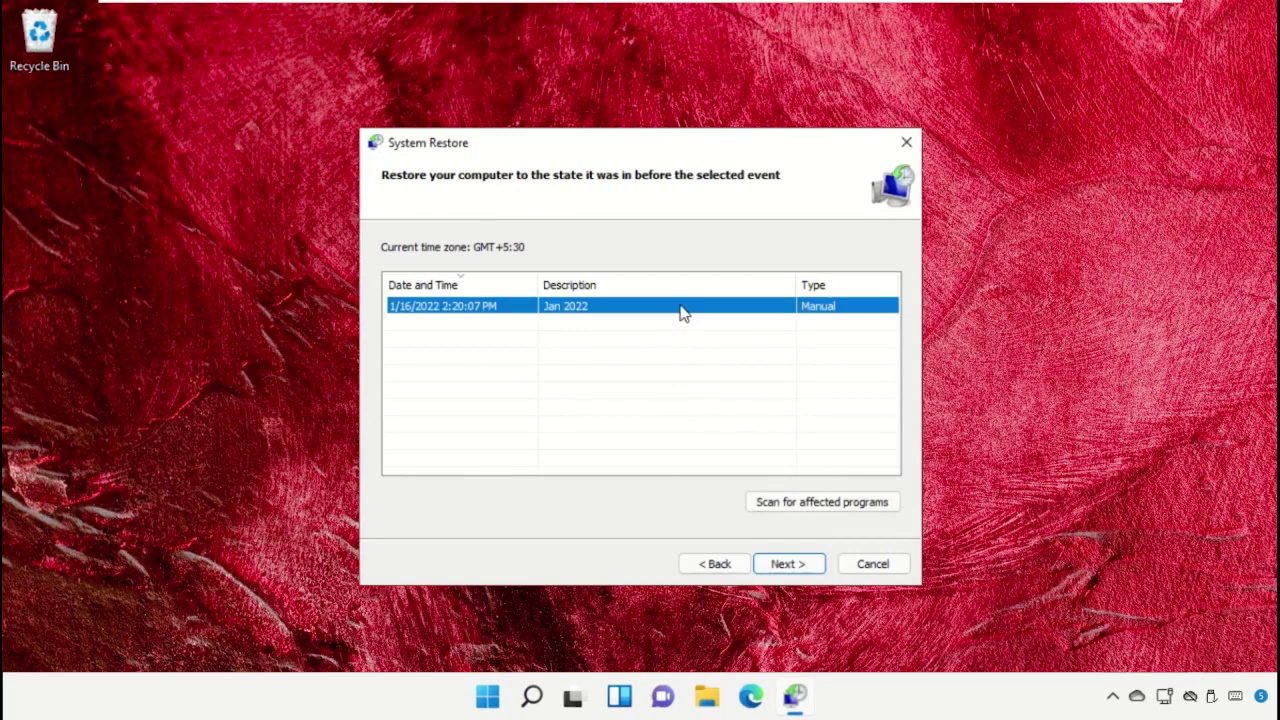
click(814, 503)
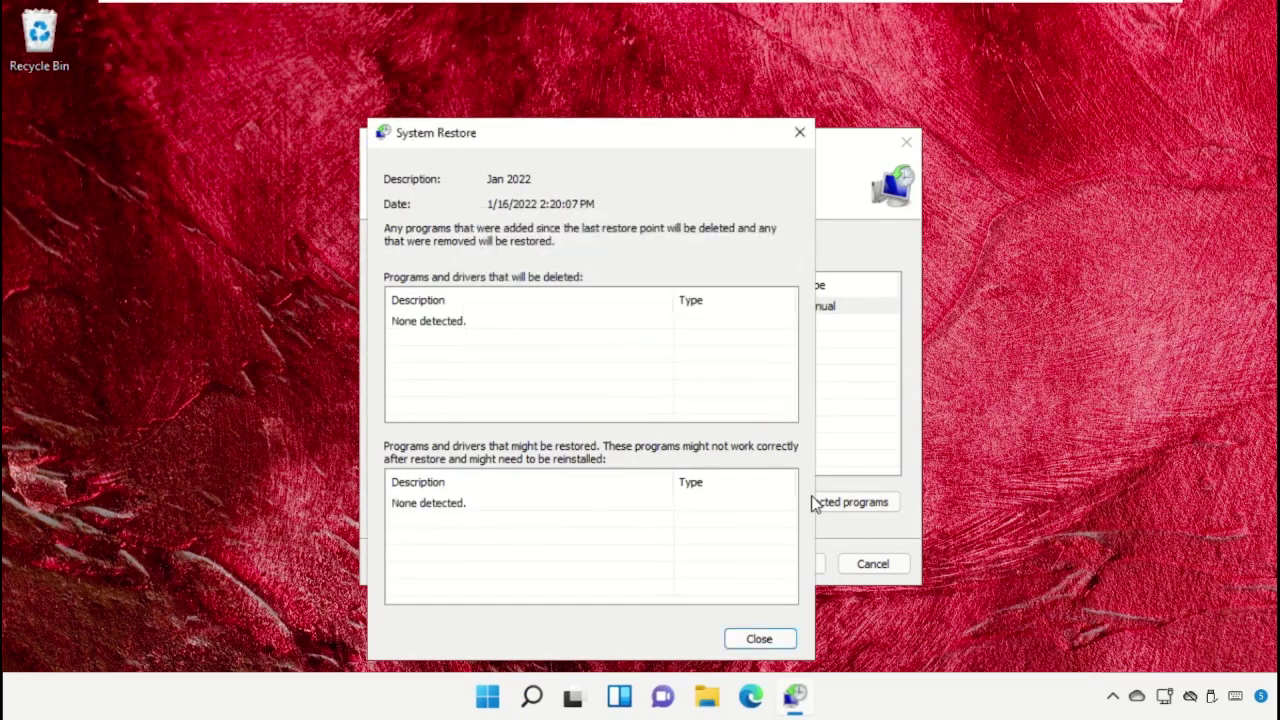
- Confirm and start the restore to the 1/16/2022 point
click(762, 640)
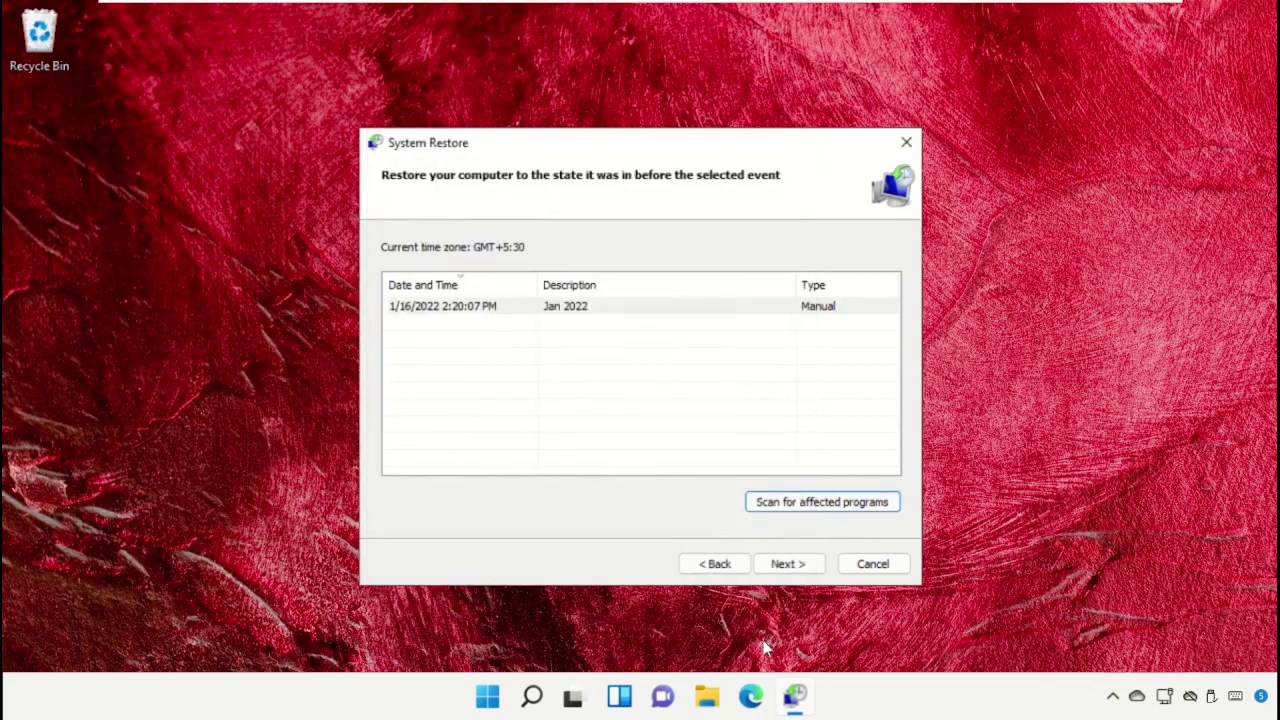
click(795, 569)
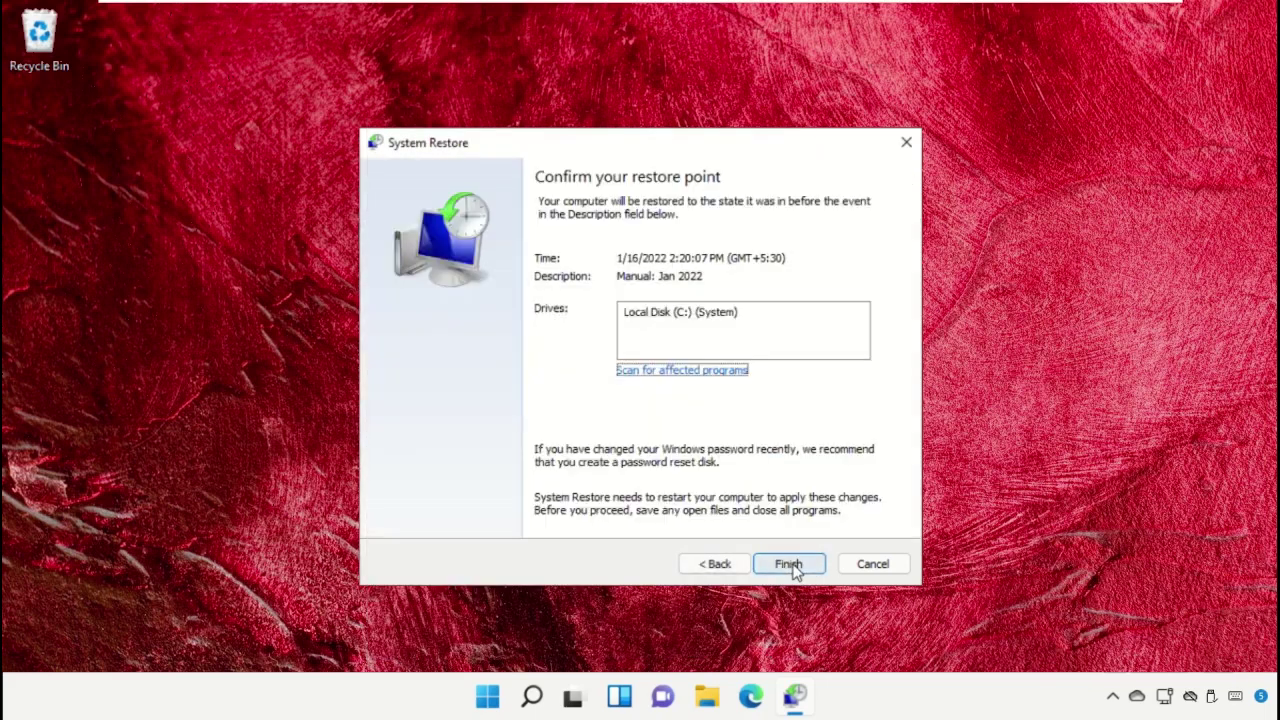
click(790, 565)
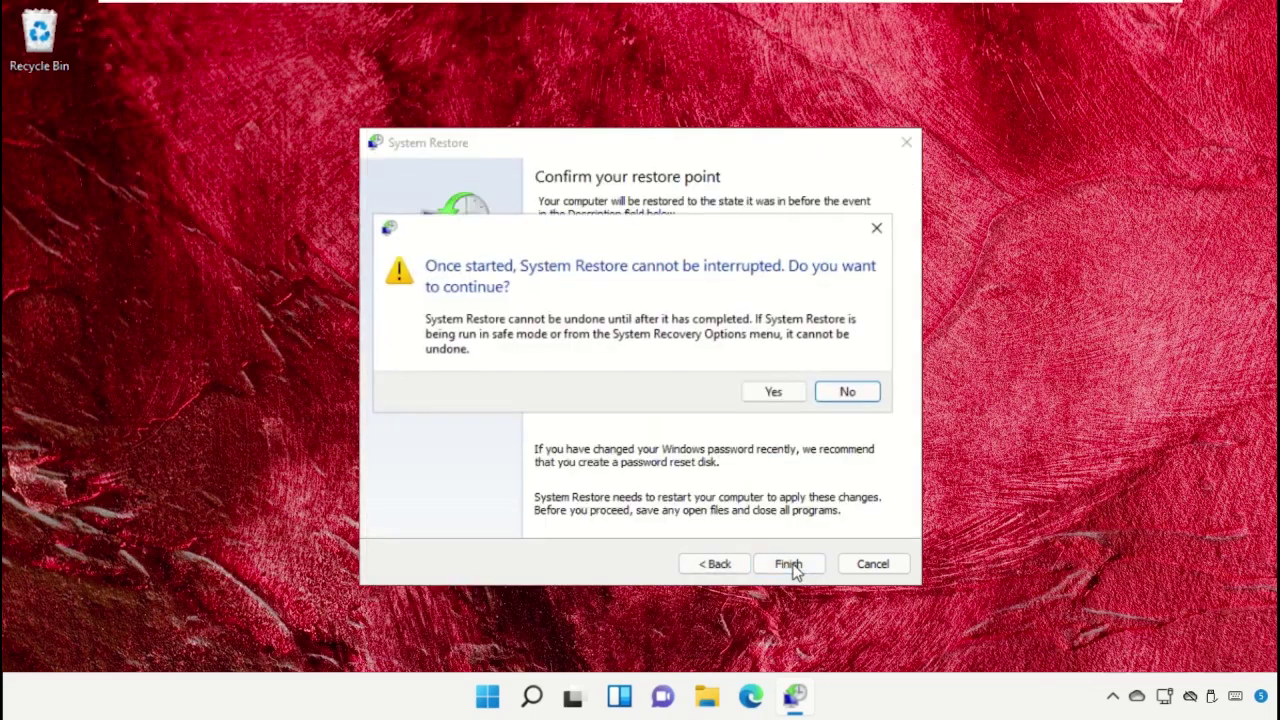
click(785, 396)
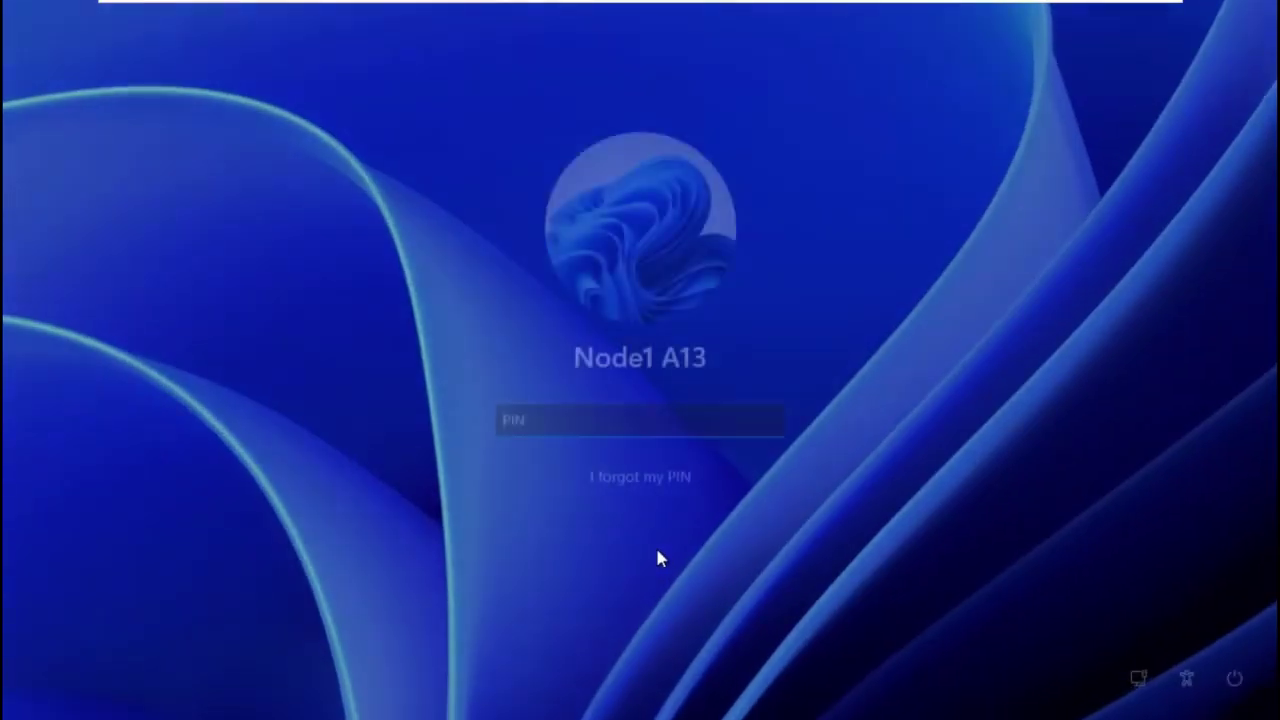
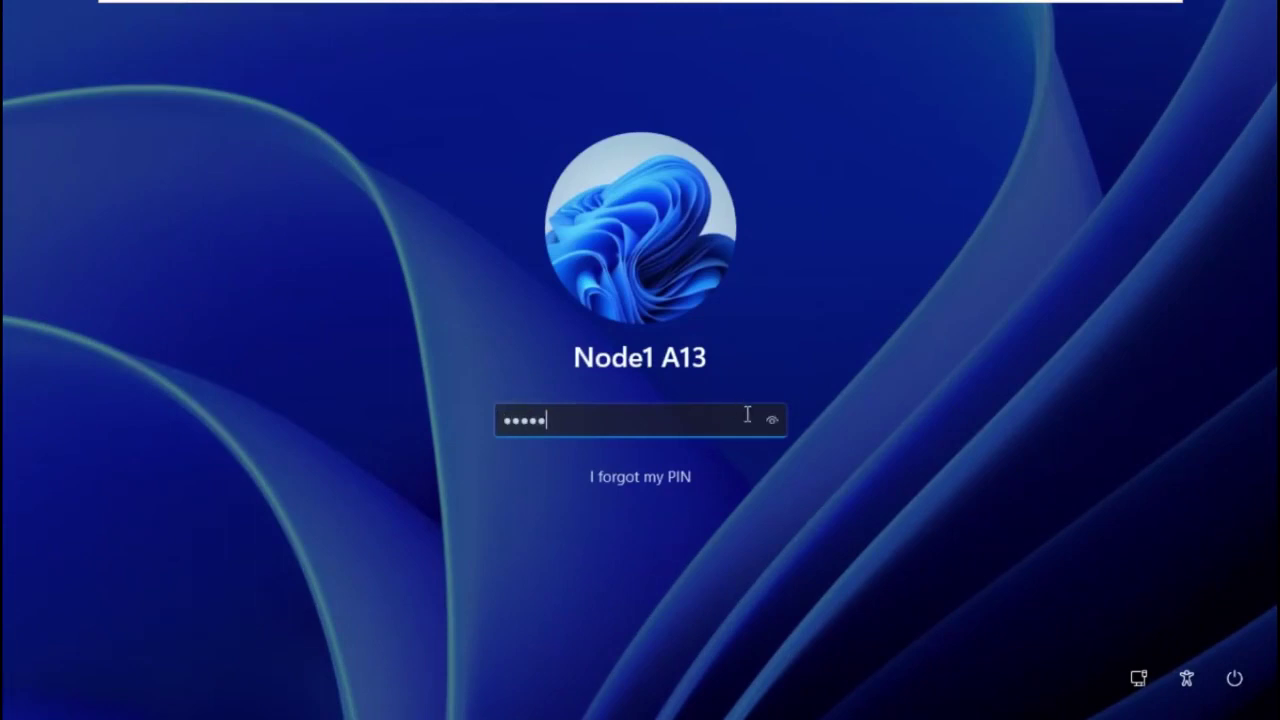
- Sign back in with the account PIN and dismiss the System Restore success message
key(Return)
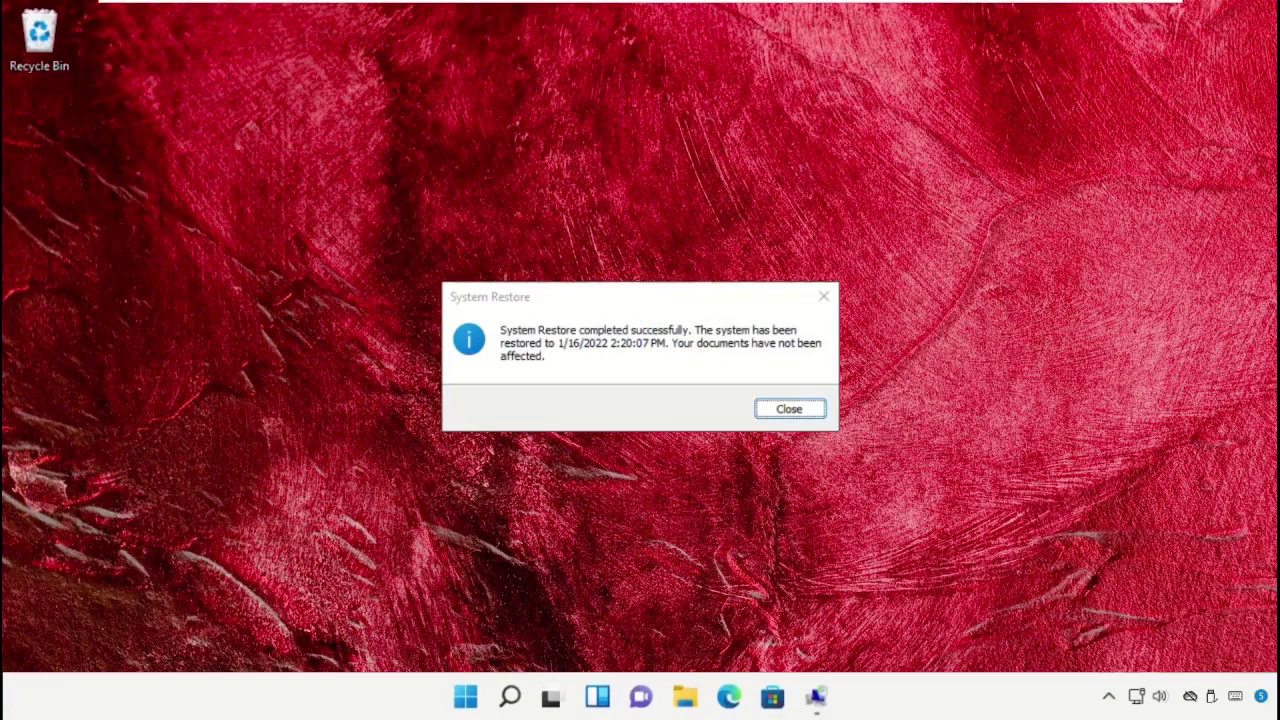
click(778, 414)
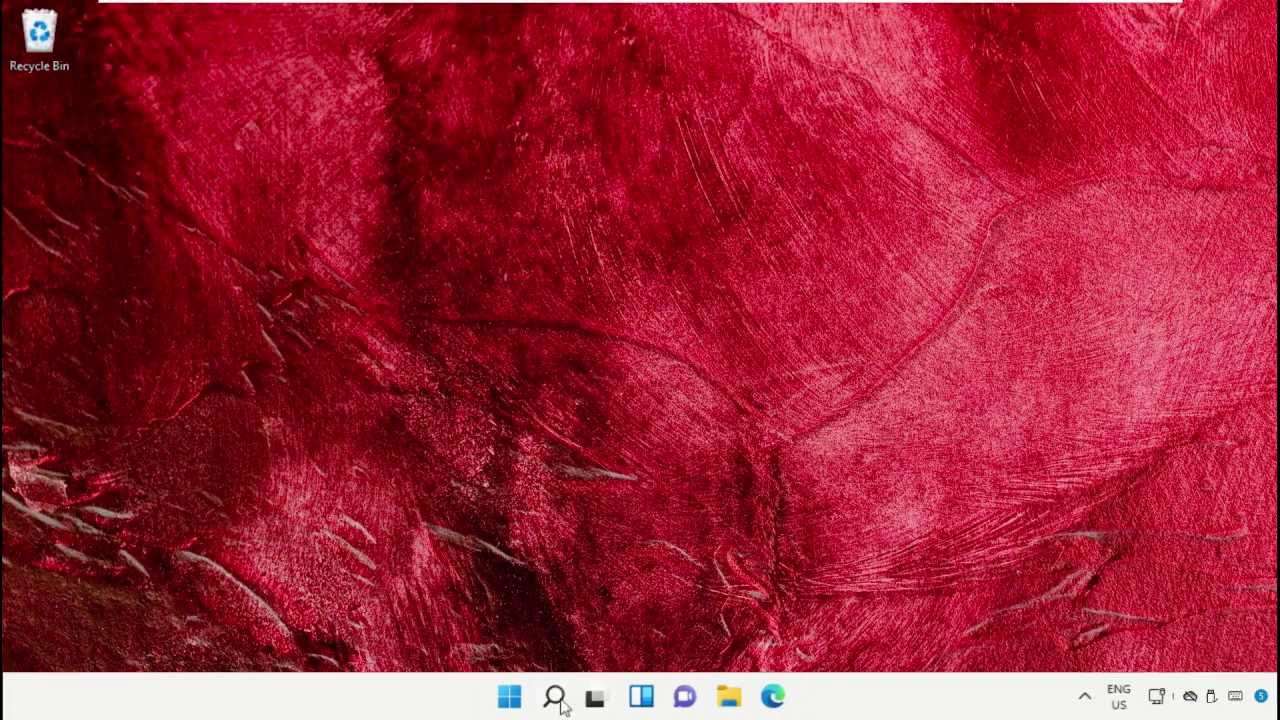
- Bring up the Start menu's Power options showing Shut down and Restart
key(super)
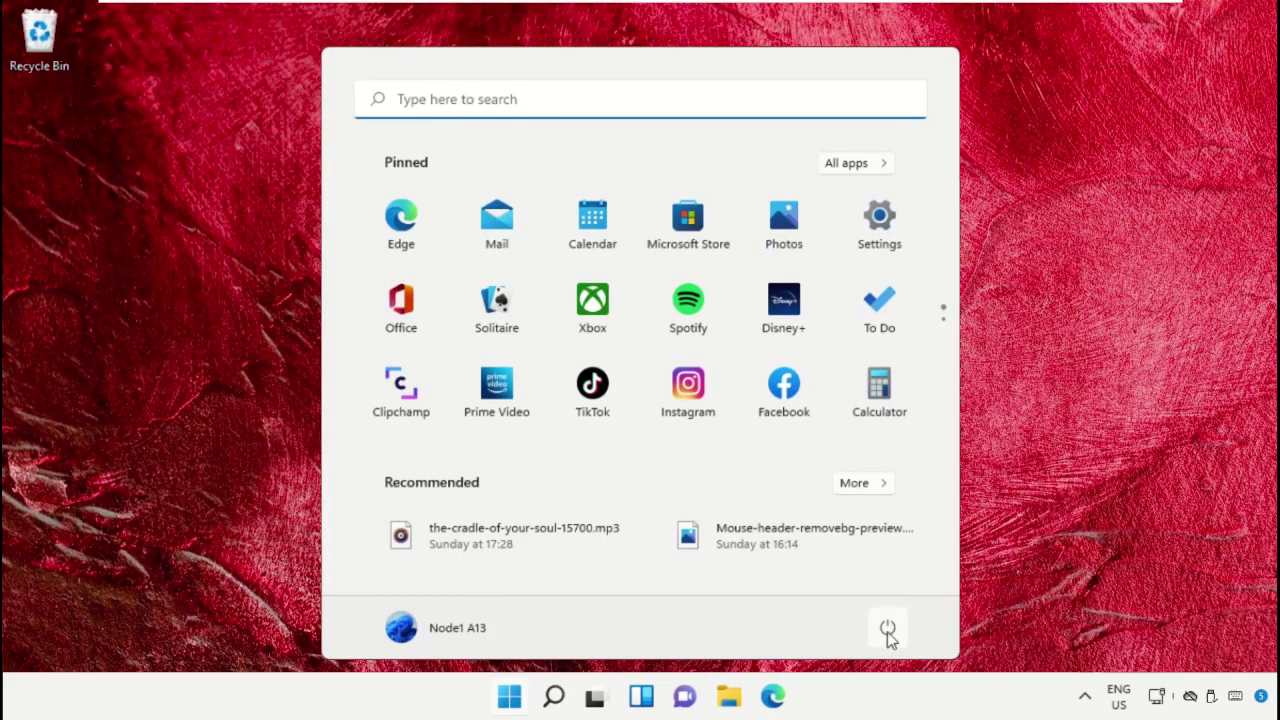
click(887, 628)
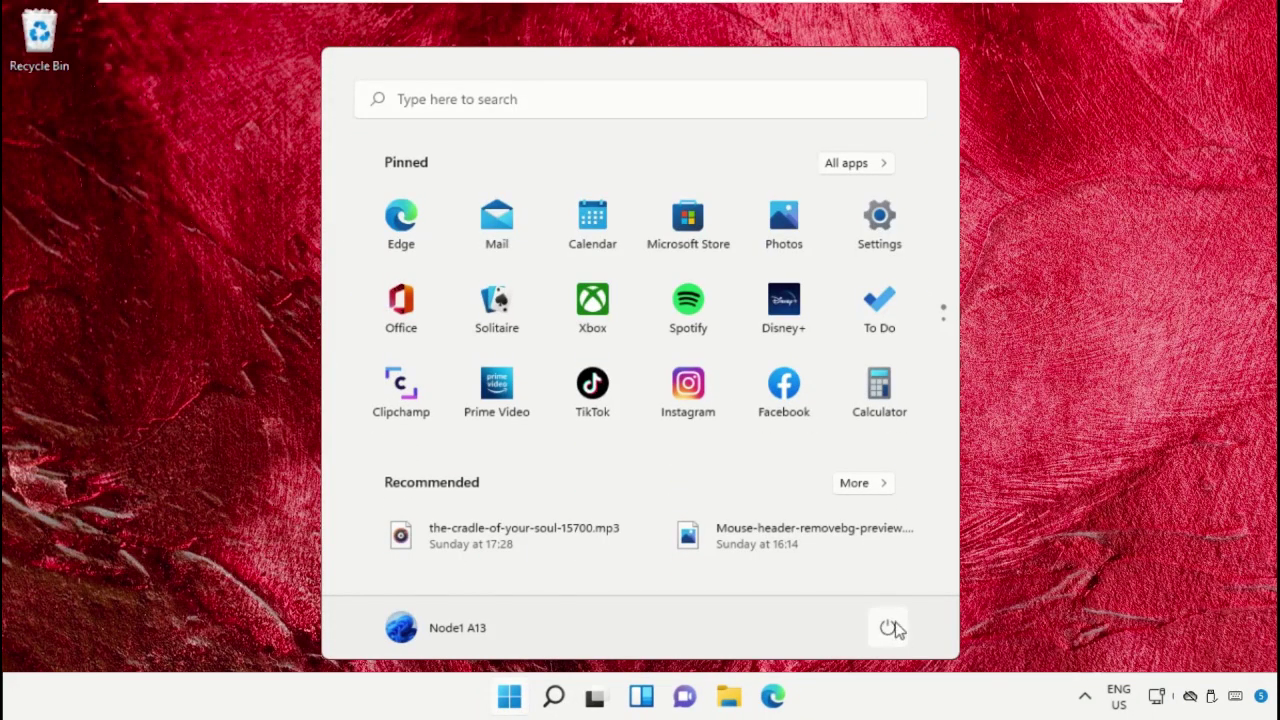
click(889, 628)
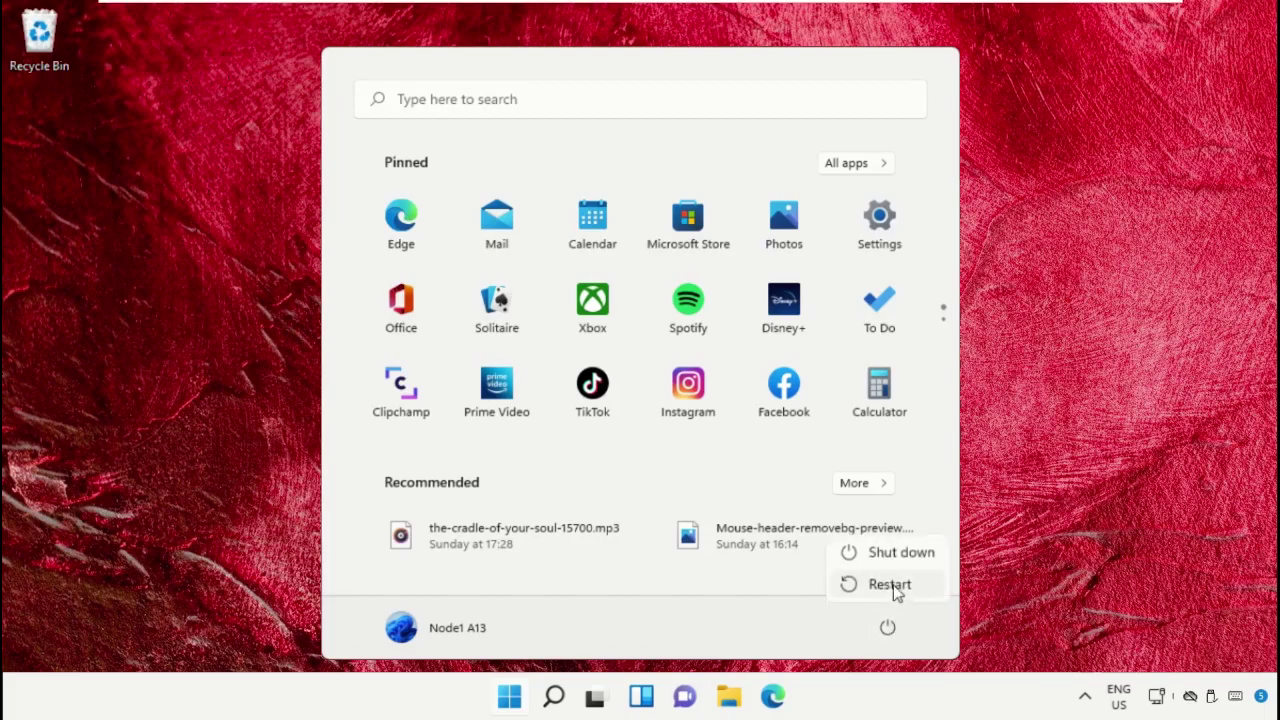